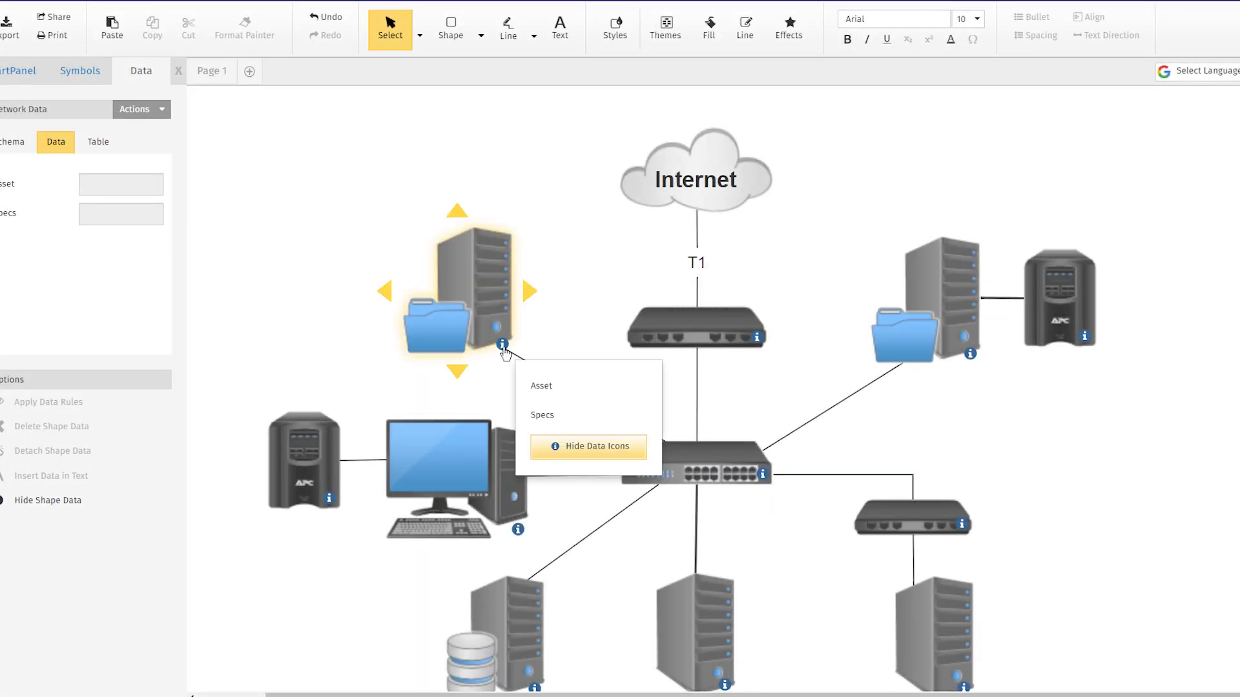
# - Enter New Exchange Server as the server's Asset and review the CPU Utilization data rule
pyautogui.write('New Exchange Server')
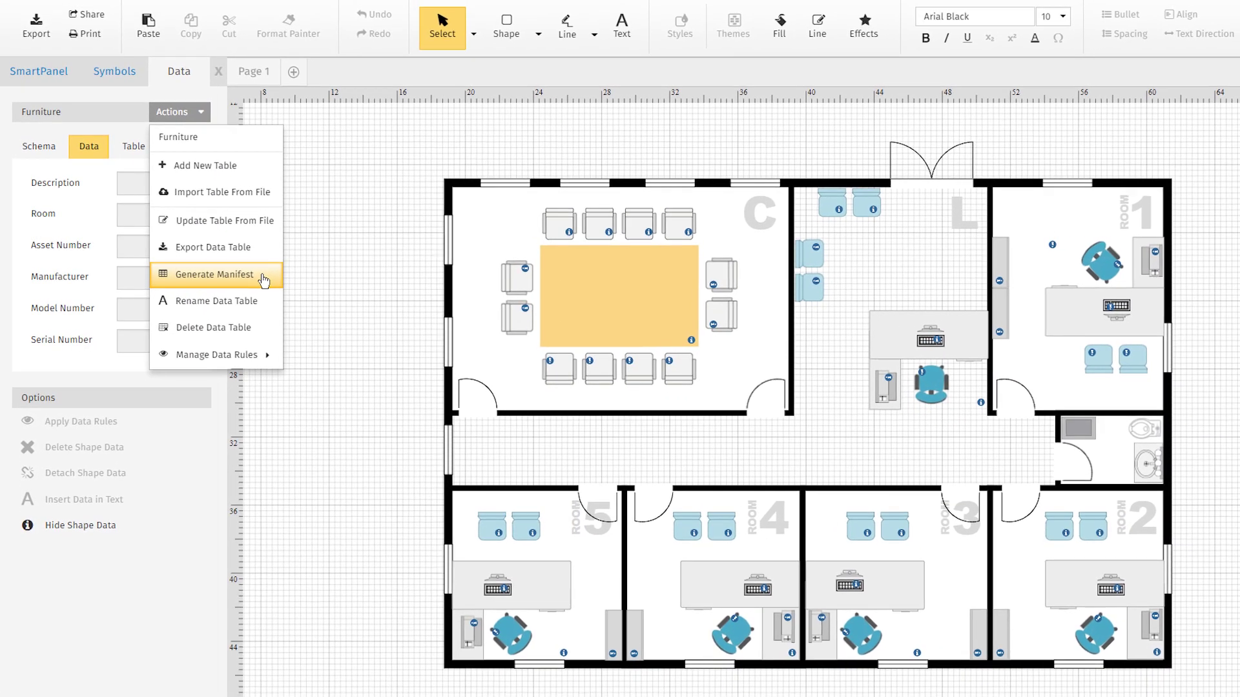
pyautogui.click(262, 275)
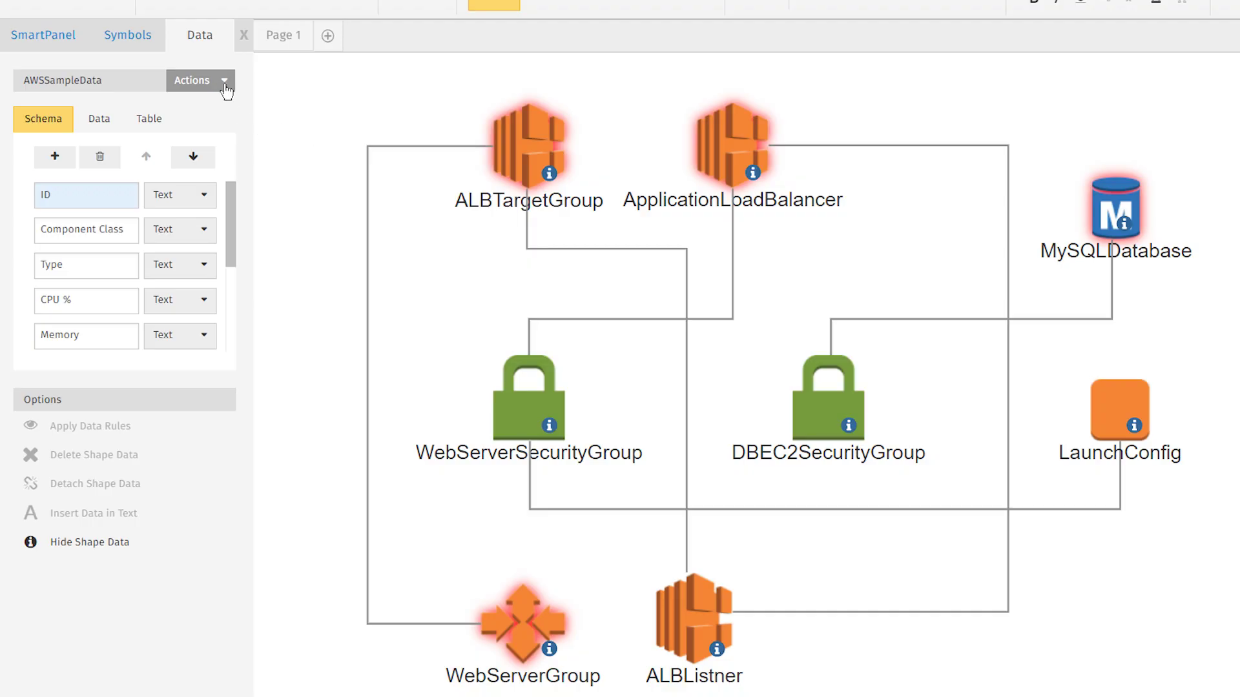
pyautogui.click(221, 82)
pyautogui.moveTo(230, 327)
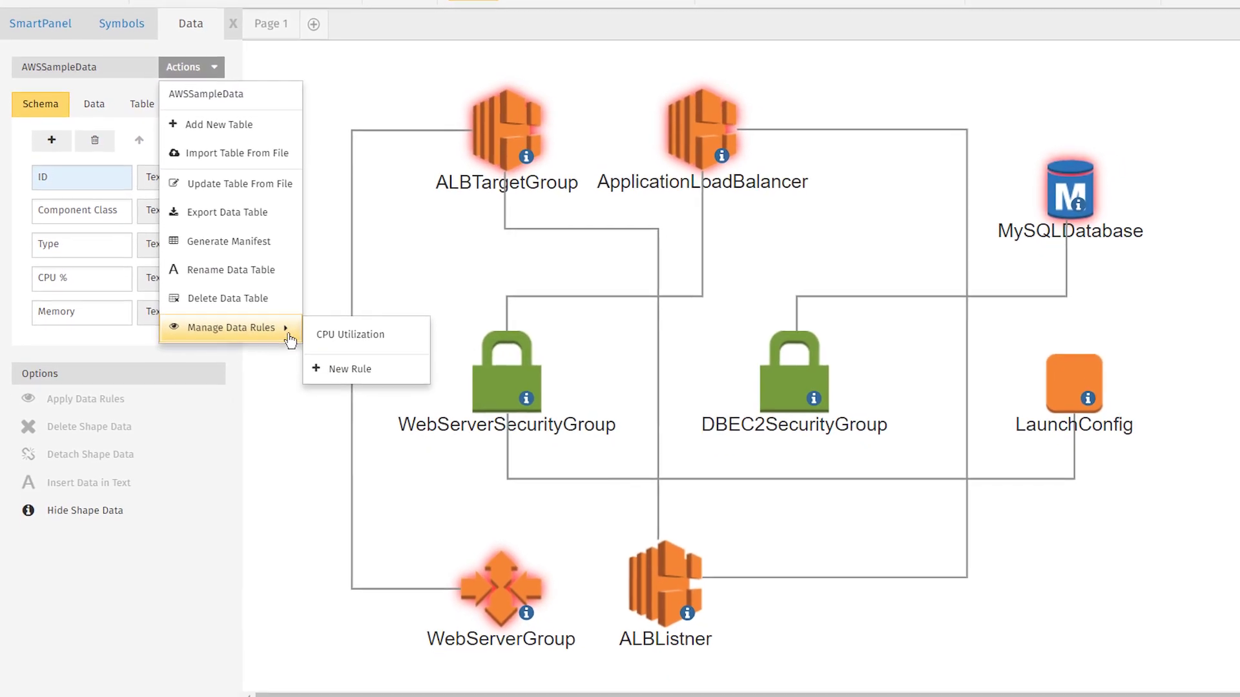
pyautogui.click(361, 353)
pyautogui.click(821, 312)
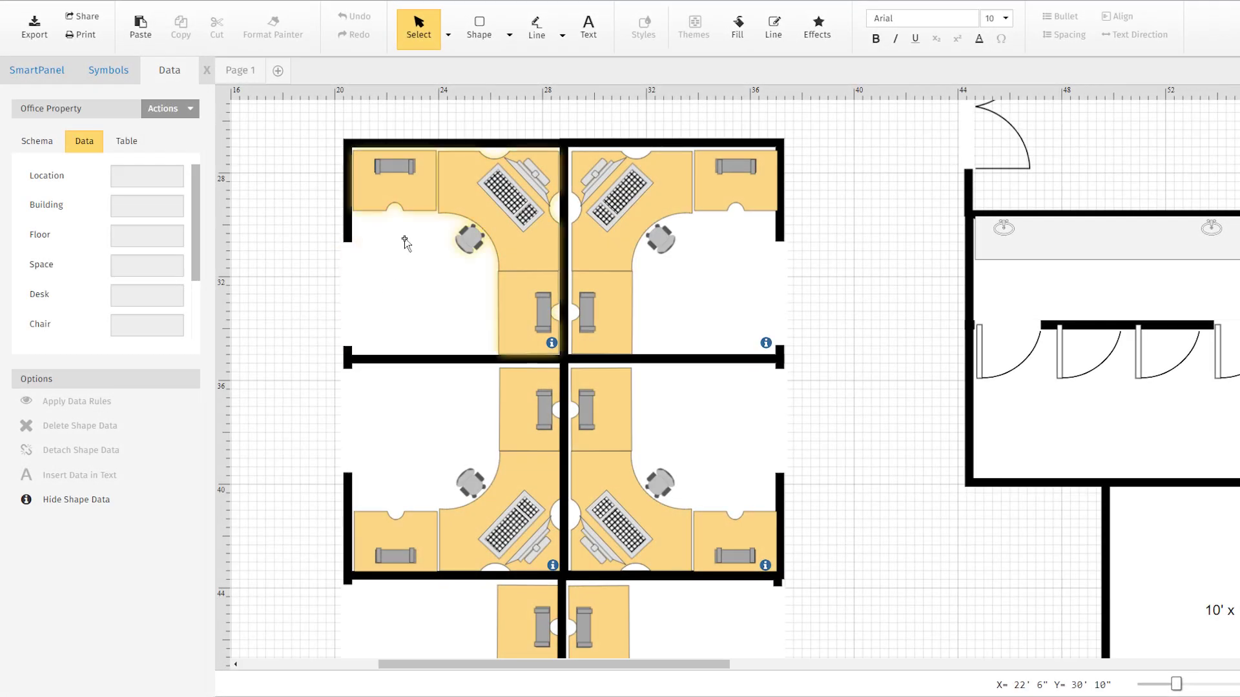
# - Inspect a cubicle's property data and field schema, and show its data in a popup
pyautogui.click(426, 205)
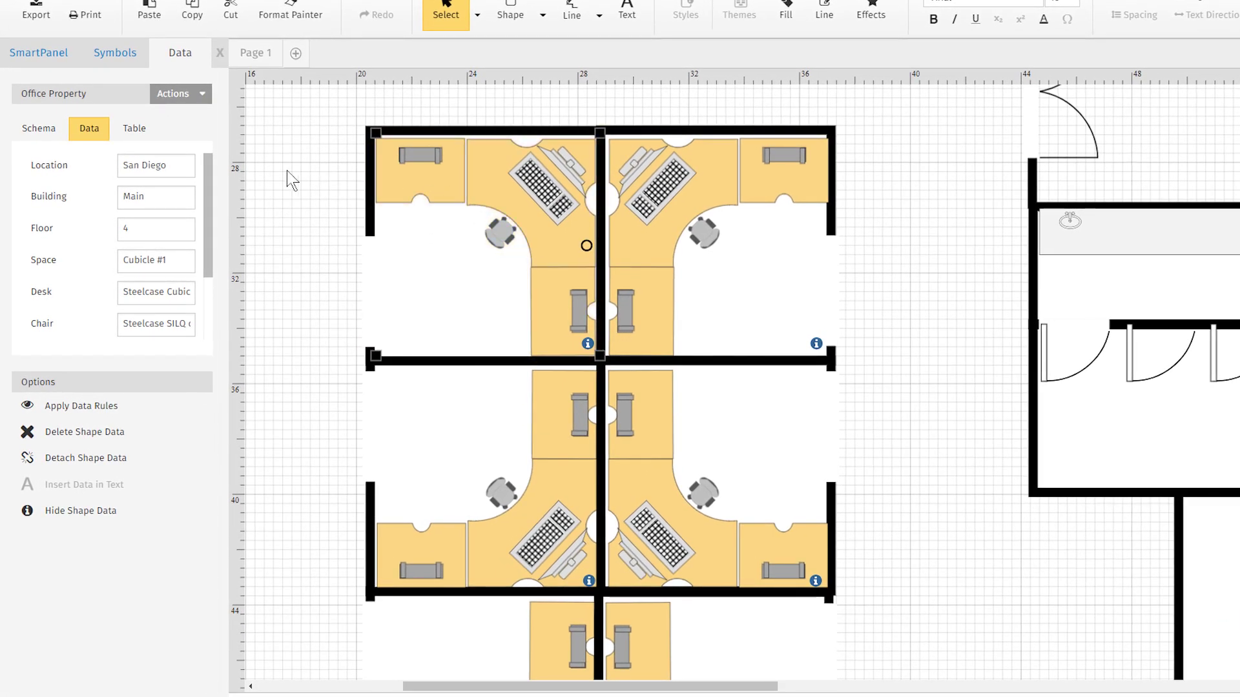
pyautogui.click(40, 129)
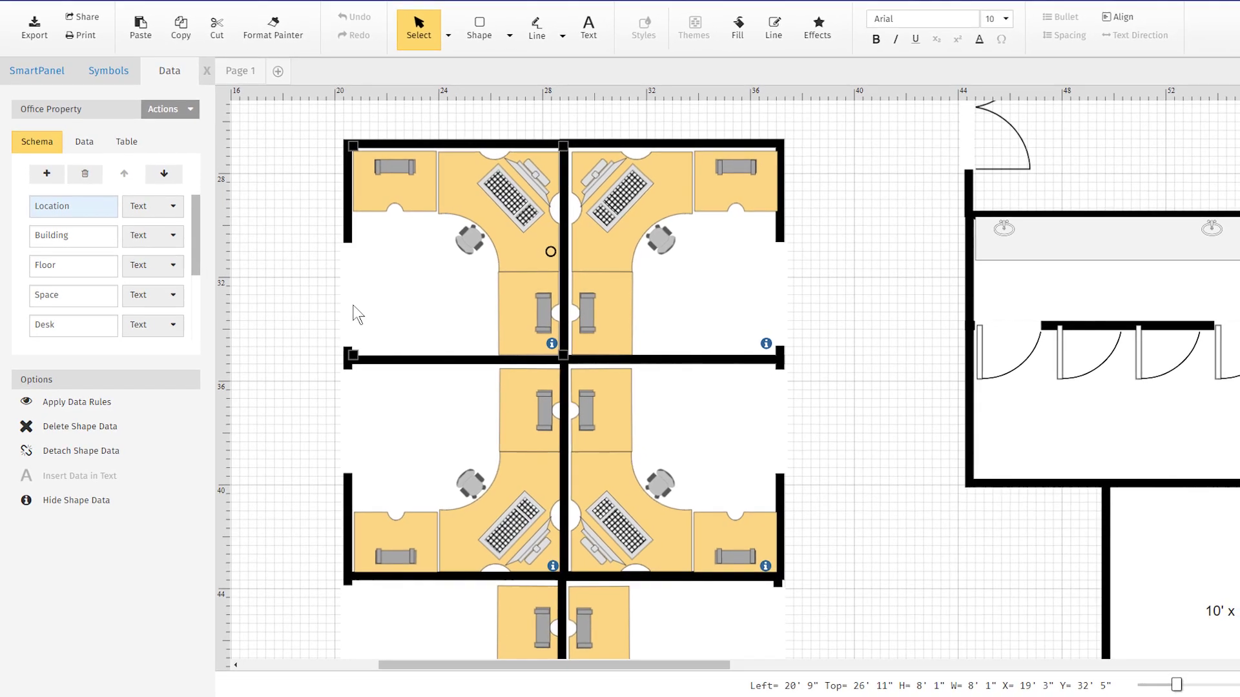
pyautogui.click(551, 344)
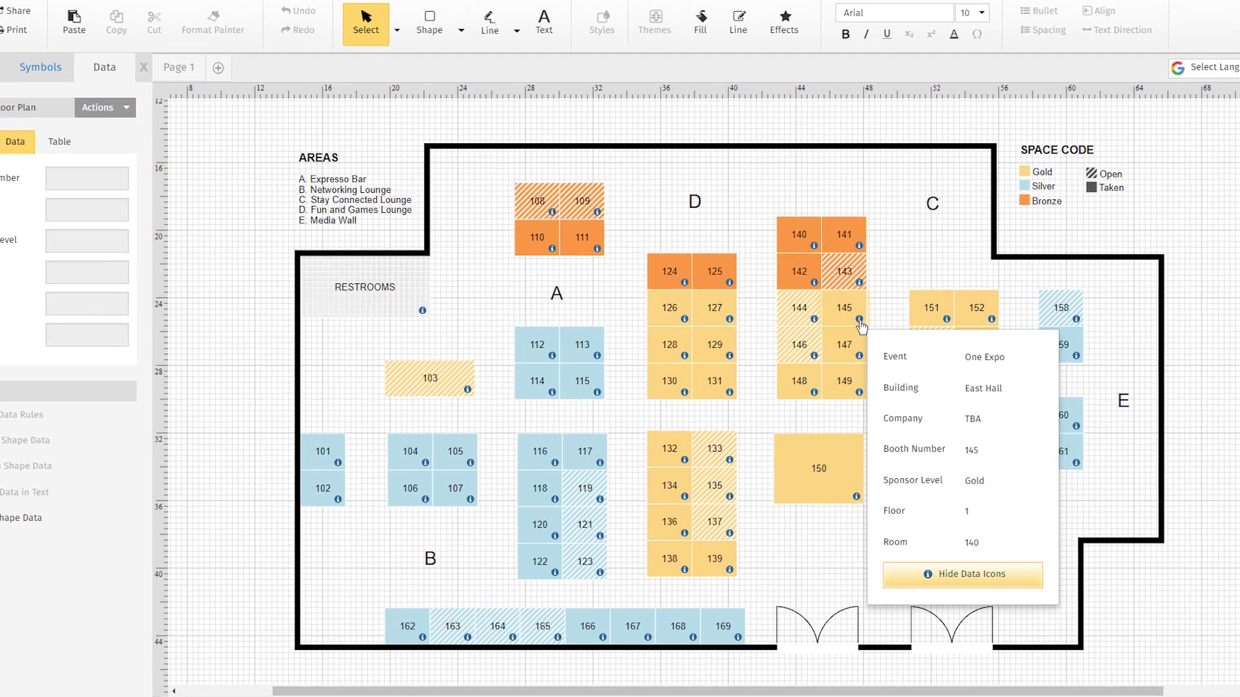
pyautogui.moveTo(672, 325)
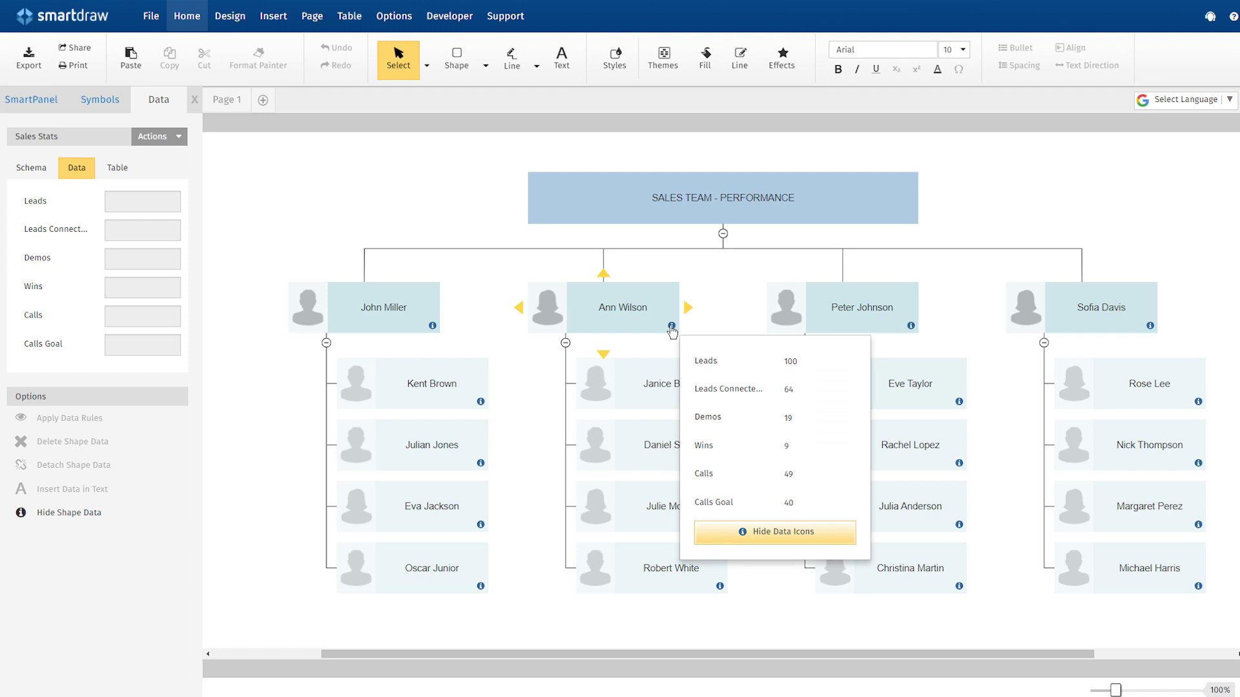
# - Select a team lead on the org chart and view the Sales Stats field schema
pyautogui.click(419, 292)
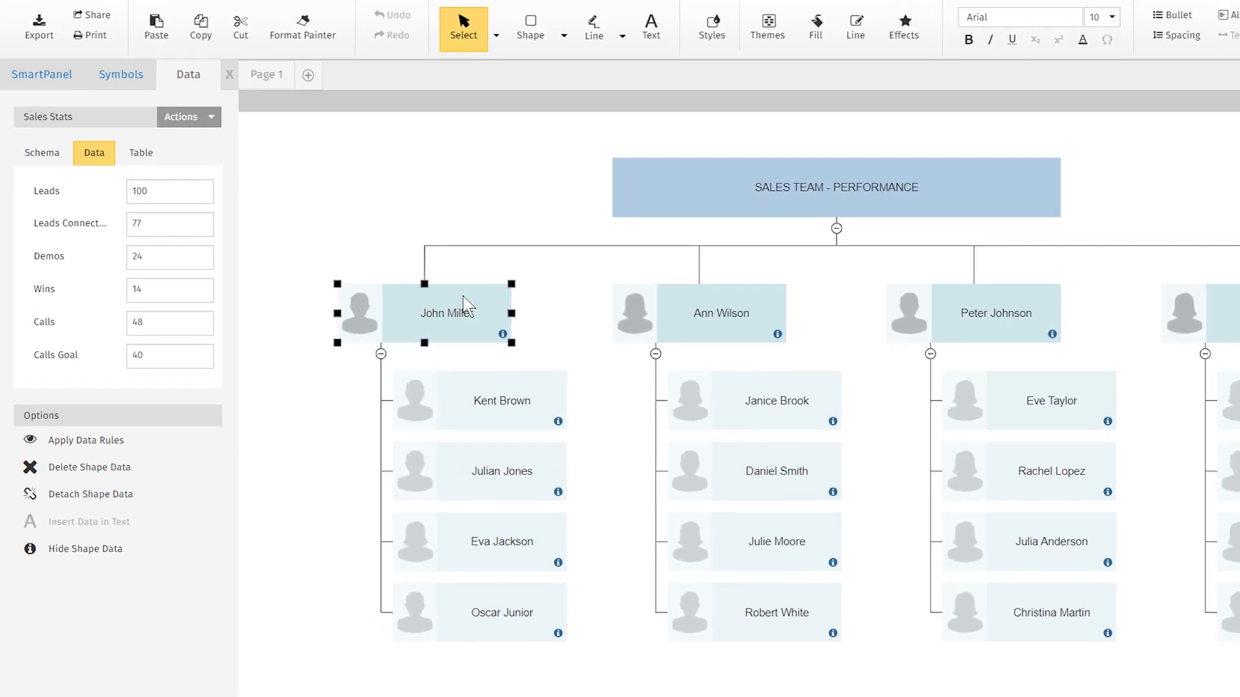
pyautogui.click(42, 155)
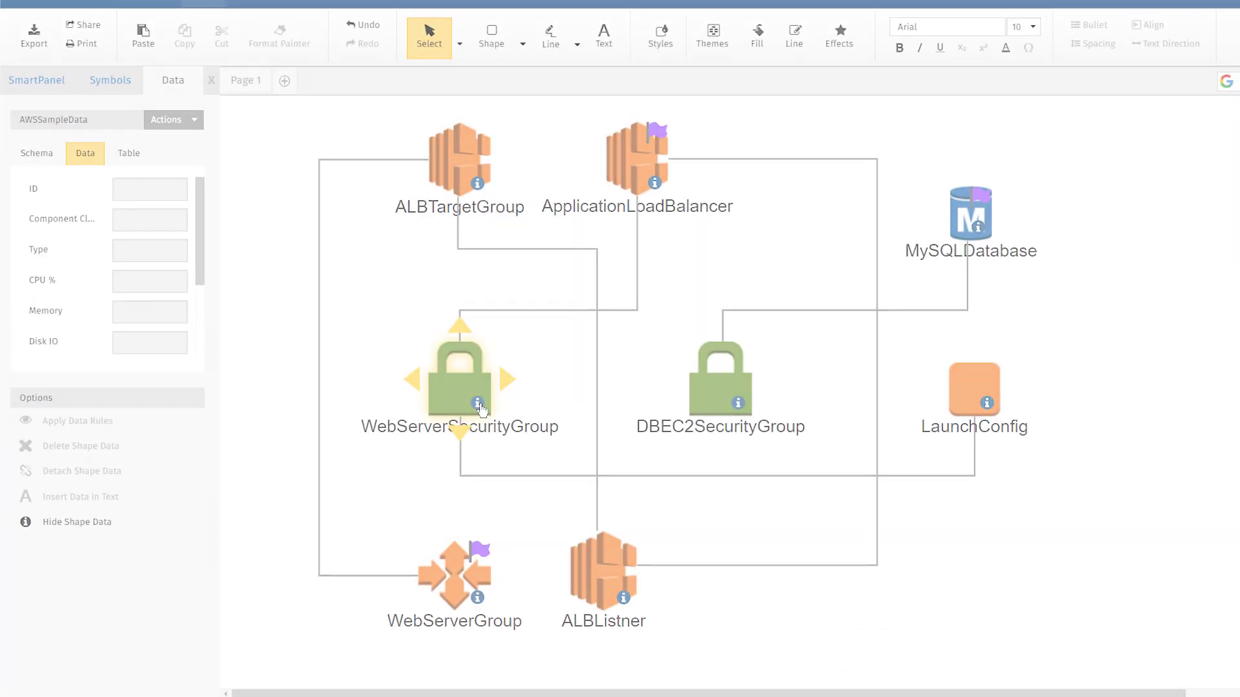
# - Set WebServerSecurityGroup's CPU % value to 25 in the Data panel
pyautogui.click(600, 185)
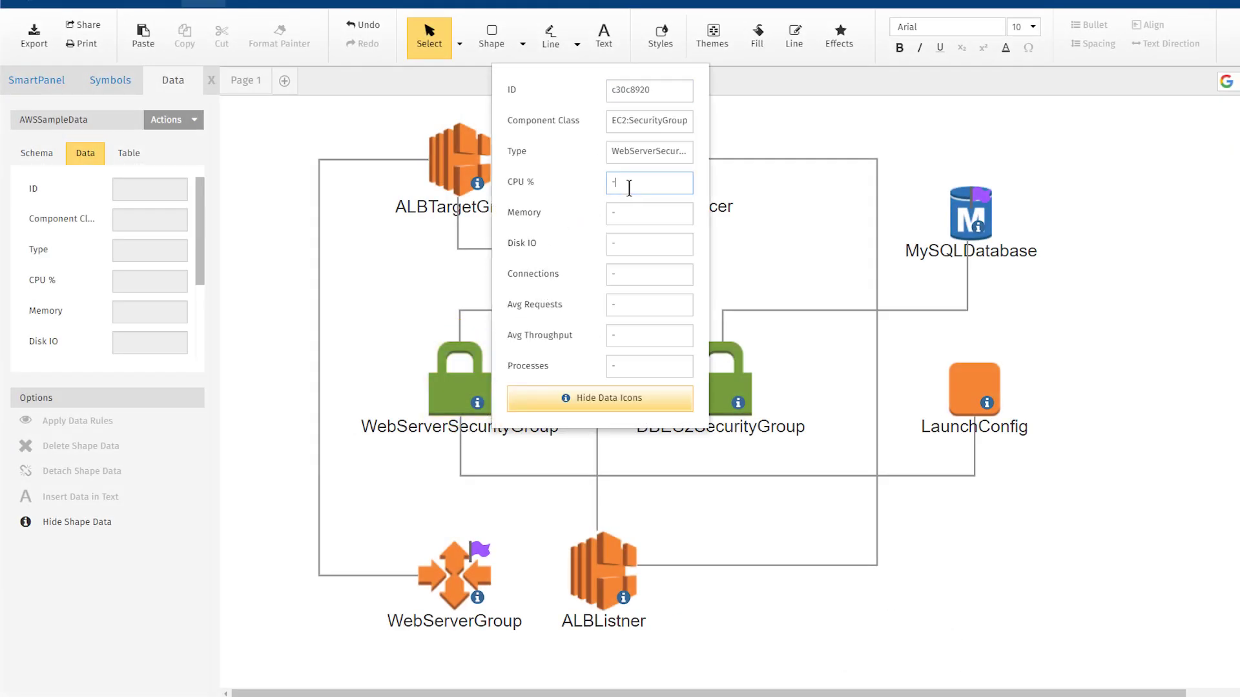
pyautogui.write('10')
pyautogui.press('Tab')
pyautogui.click(452, 368)
pyautogui.press('Tab')
pyautogui.write('2')
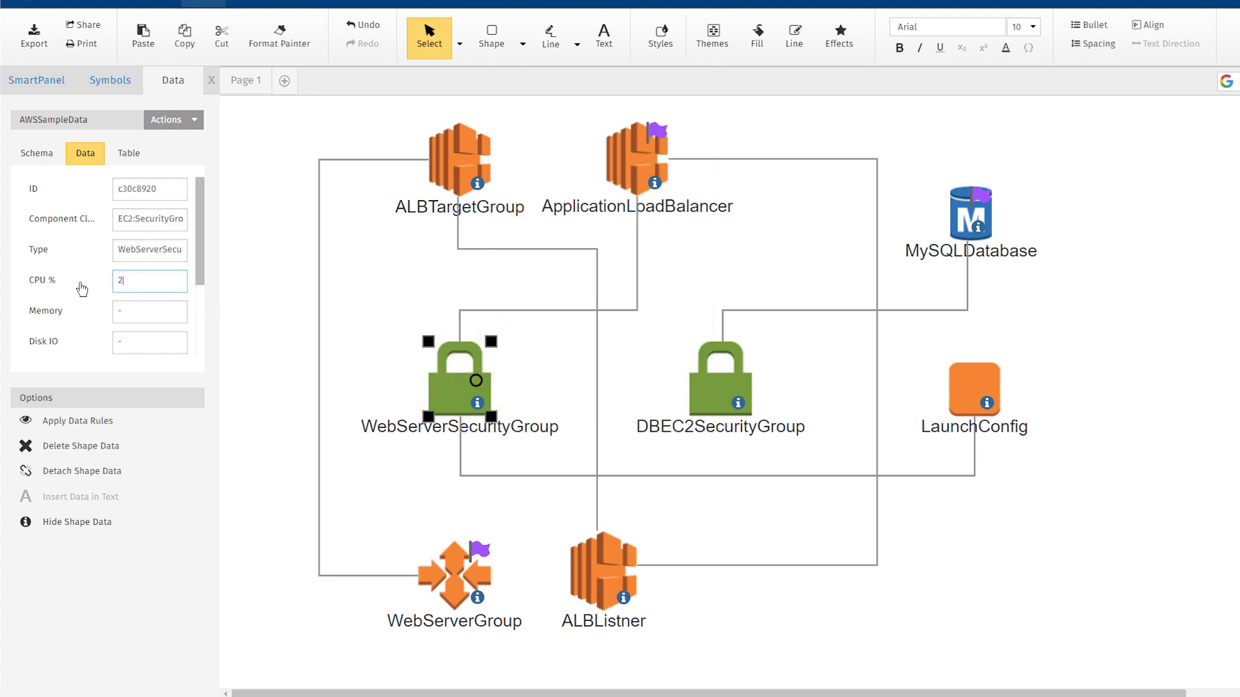
pyautogui.write('5')
pyautogui.press('Tab')
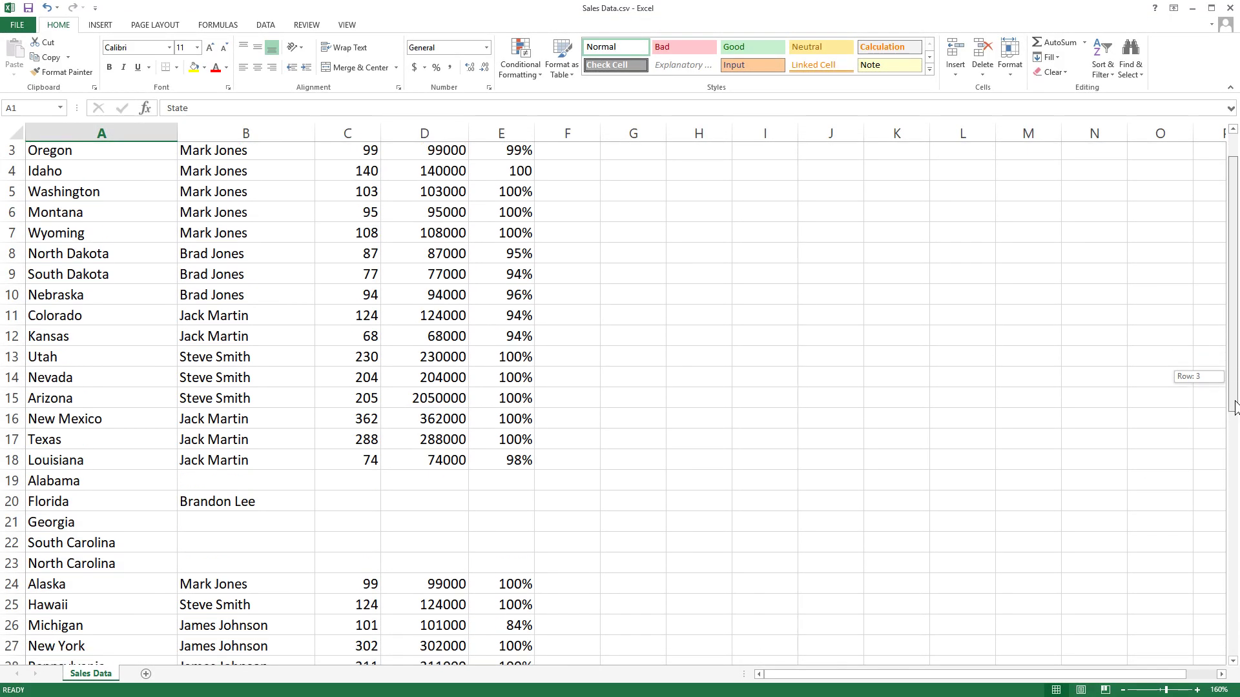
pyautogui.moveTo(1234, 407); pyautogui.dragTo(1234, 584)
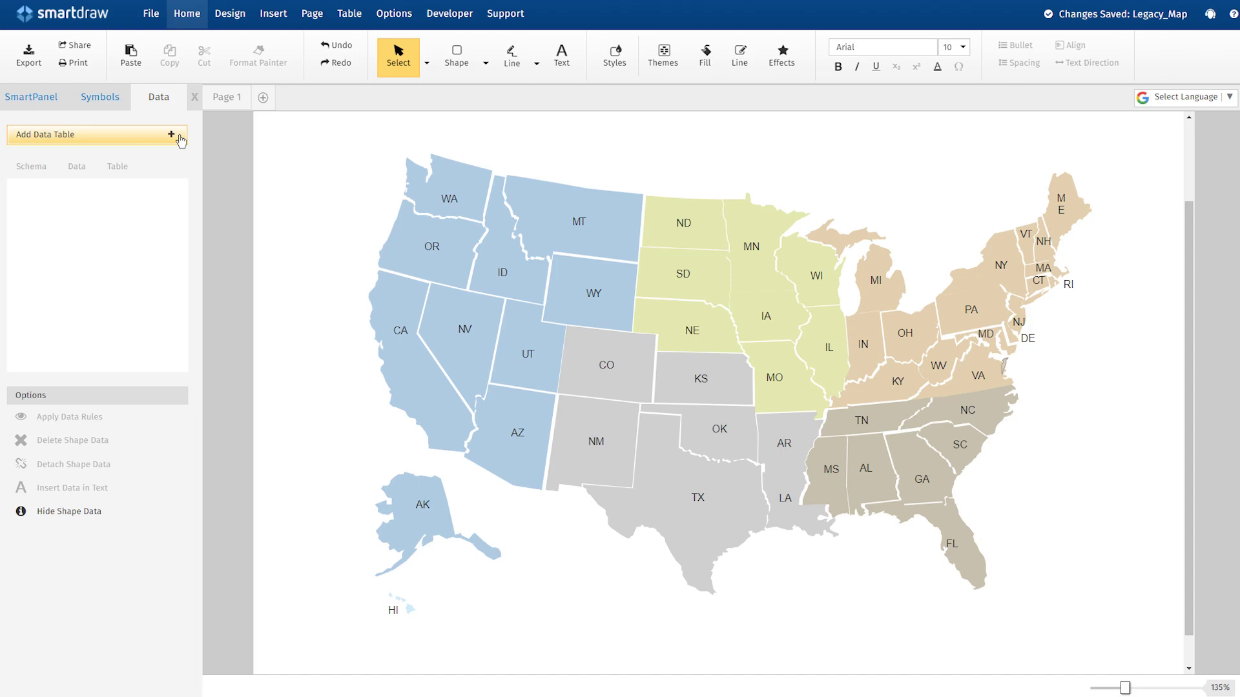
# - Import Sales Data.csv as a data table and link its California row to the CA shape
pyautogui.click(171, 134)
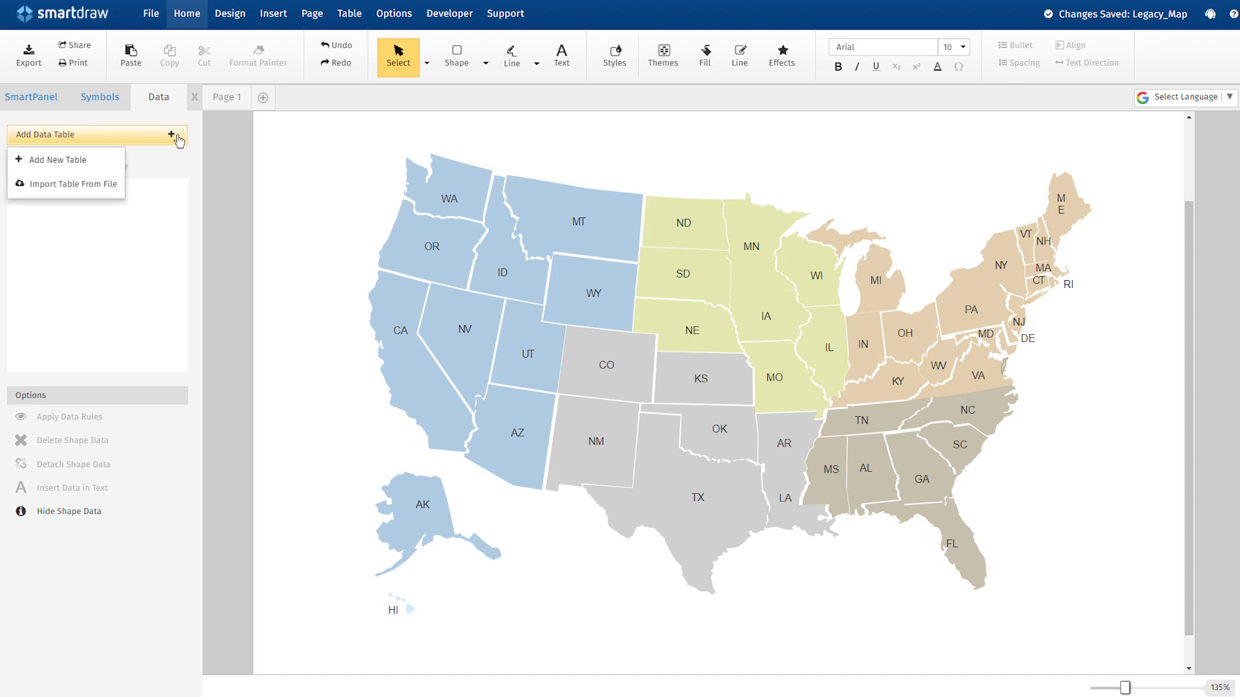
pyautogui.click(109, 186)
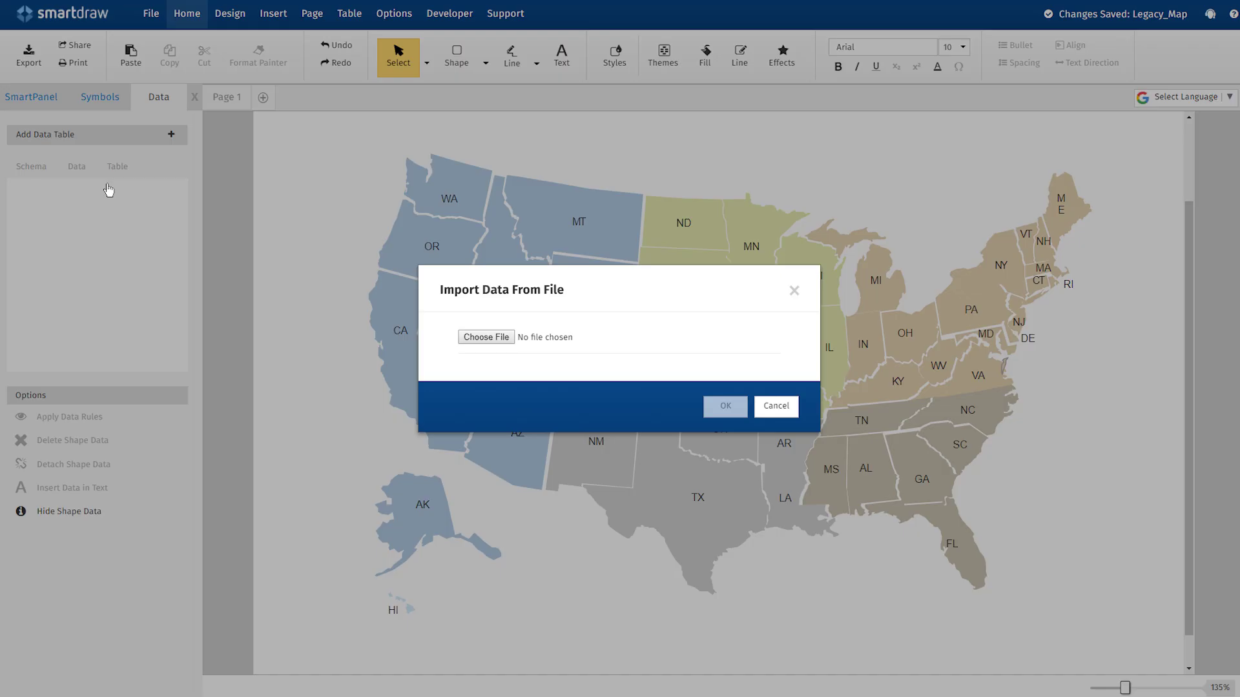
pyautogui.click(485, 337)
pyautogui.doubleClick(217, 97)
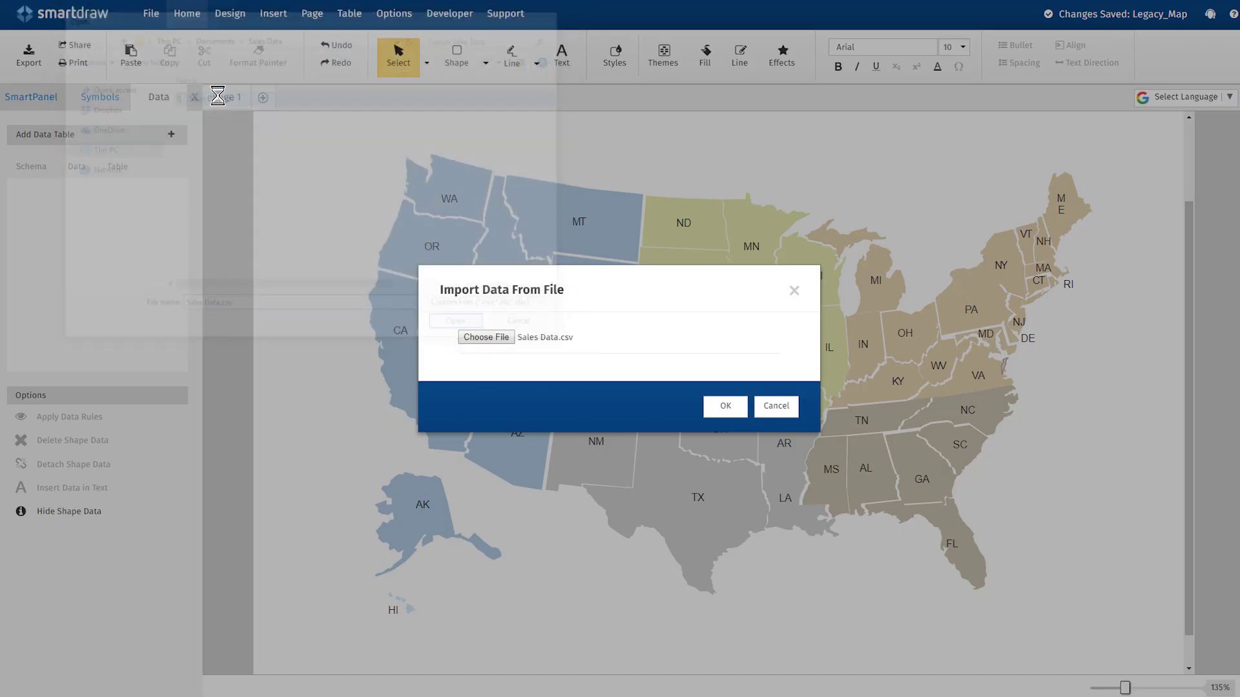
pyautogui.click(708, 405)
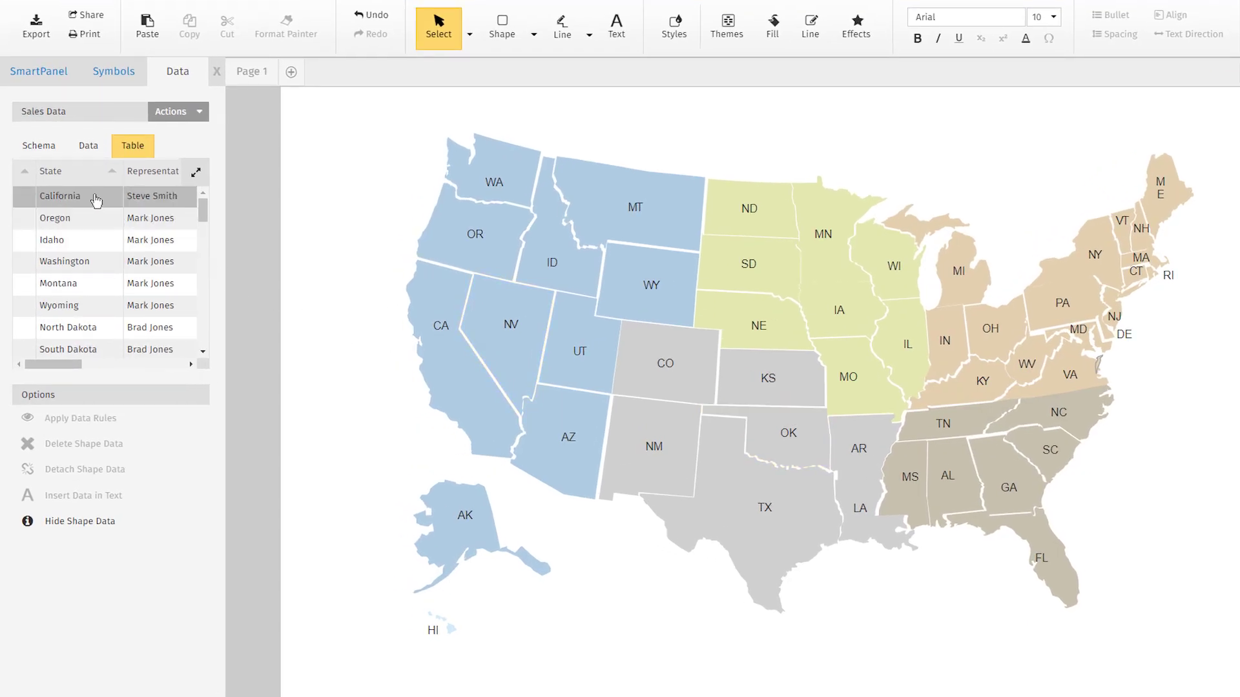
pyautogui.moveTo(97, 197); pyautogui.dragTo(478, 420)
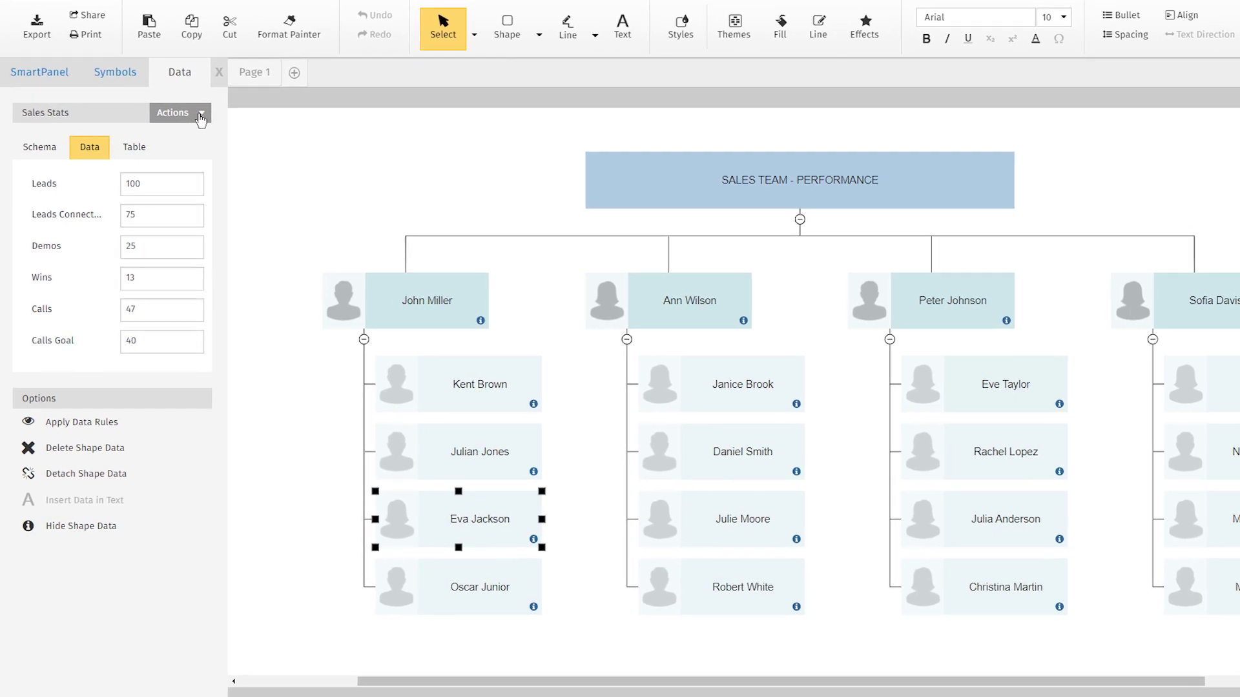
# - Update the table from Sales Data - April.csv and expand it to show all columns
pyautogui.click(201, 116)
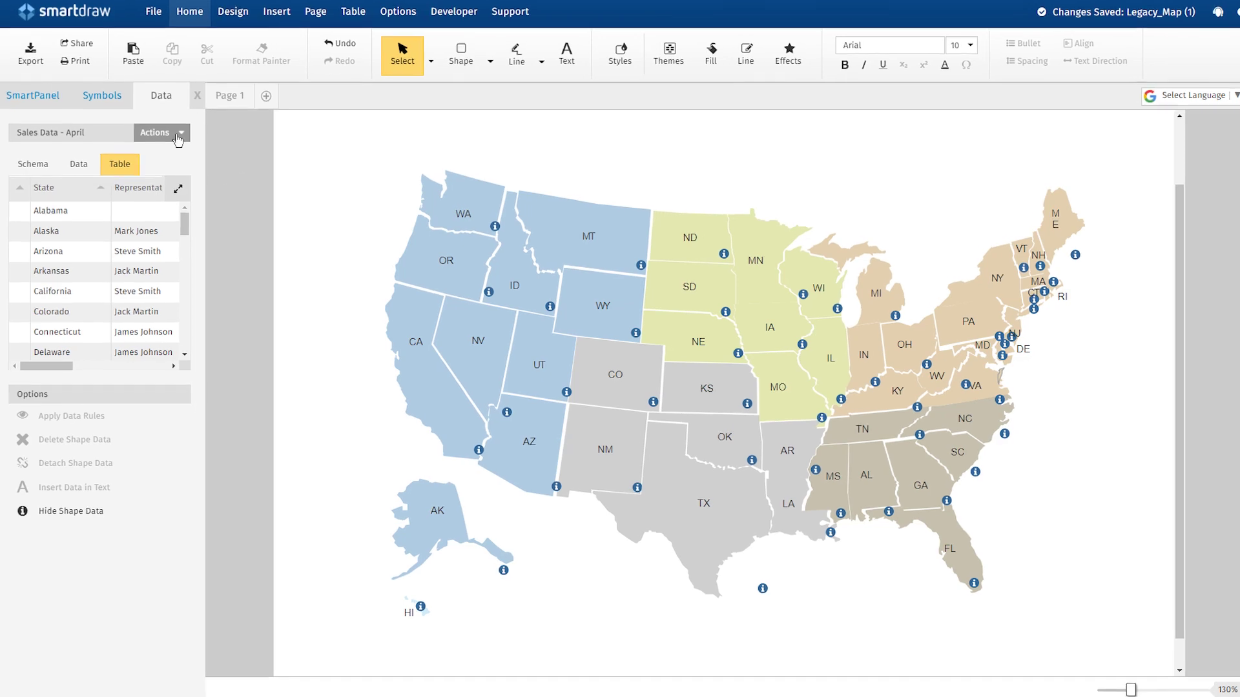
pyautogui.click(178, 137)
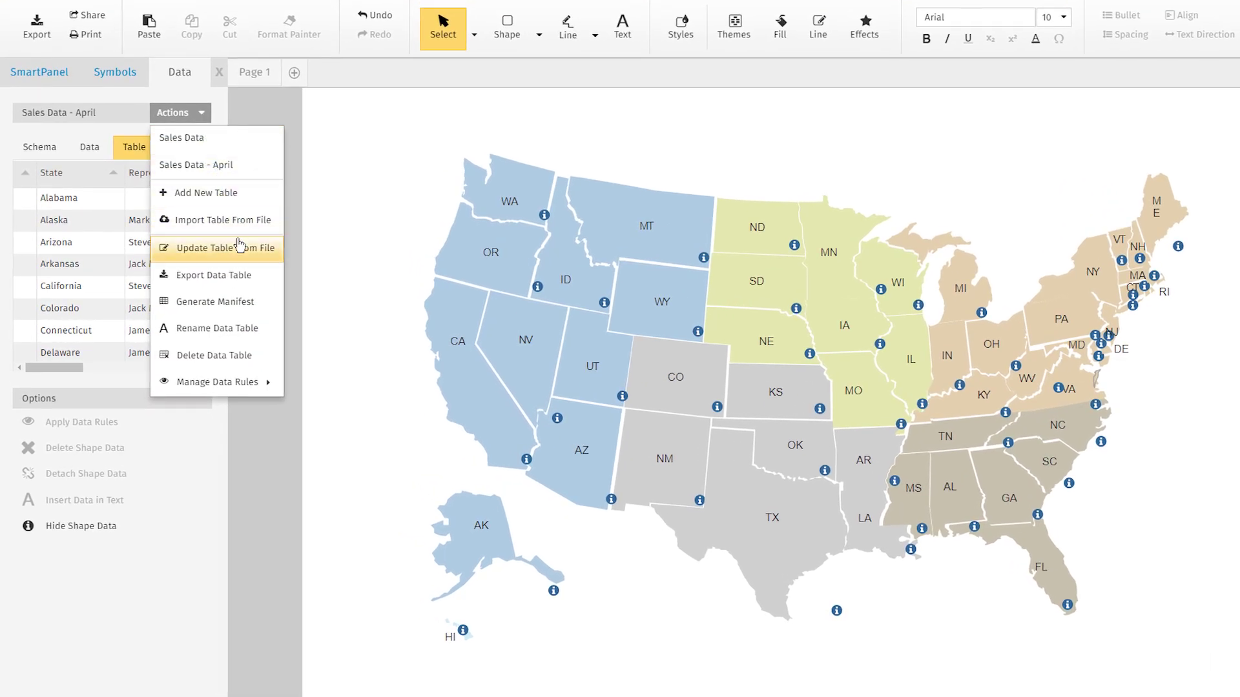
pyautogui.click(239, 252)
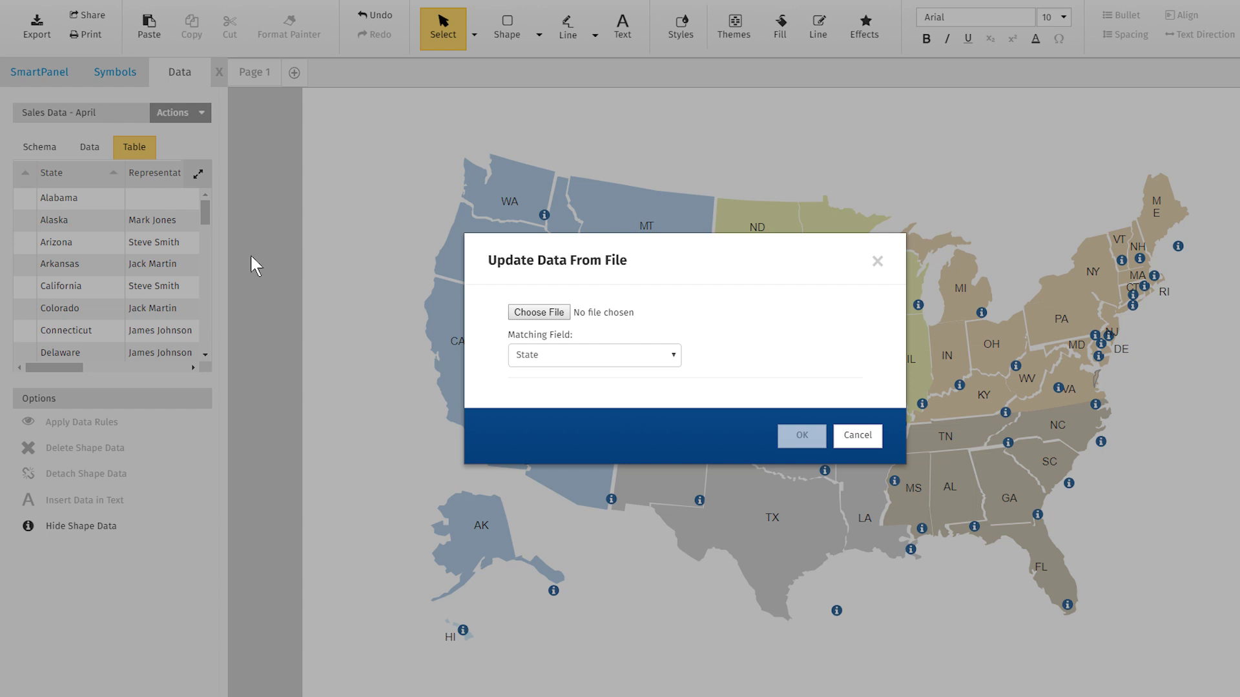
pyautogui.click(533, 313)
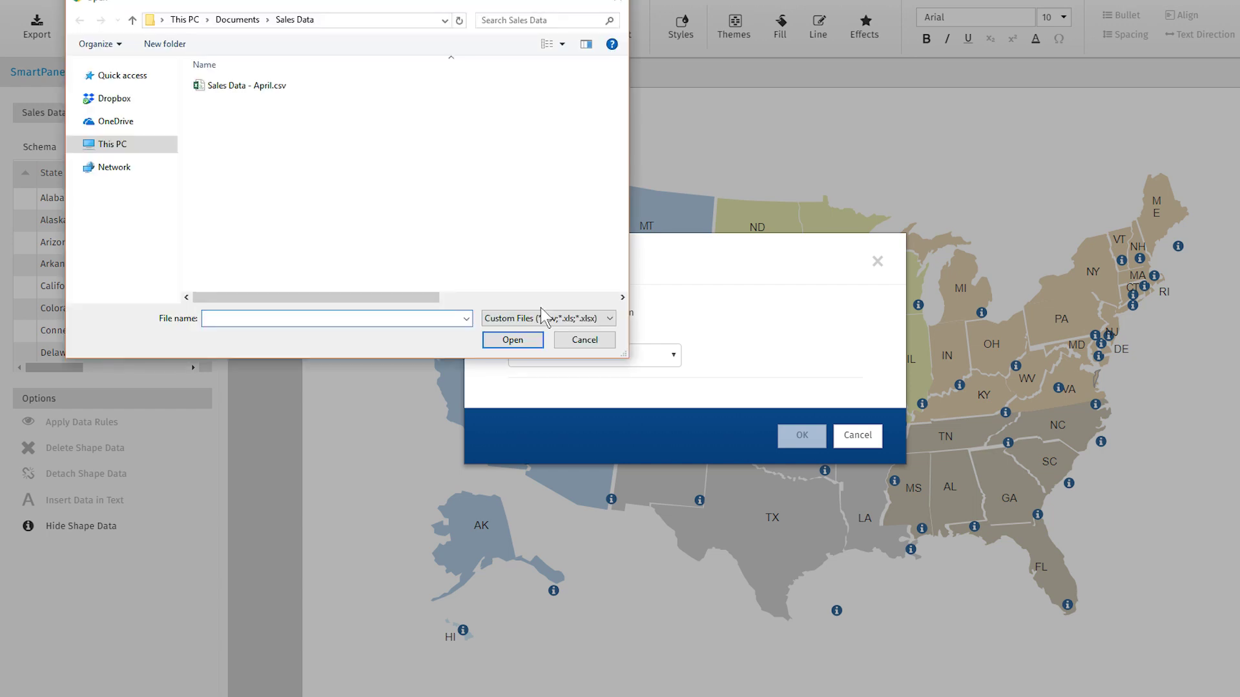
pyautogui.doubleClick(267, 85)
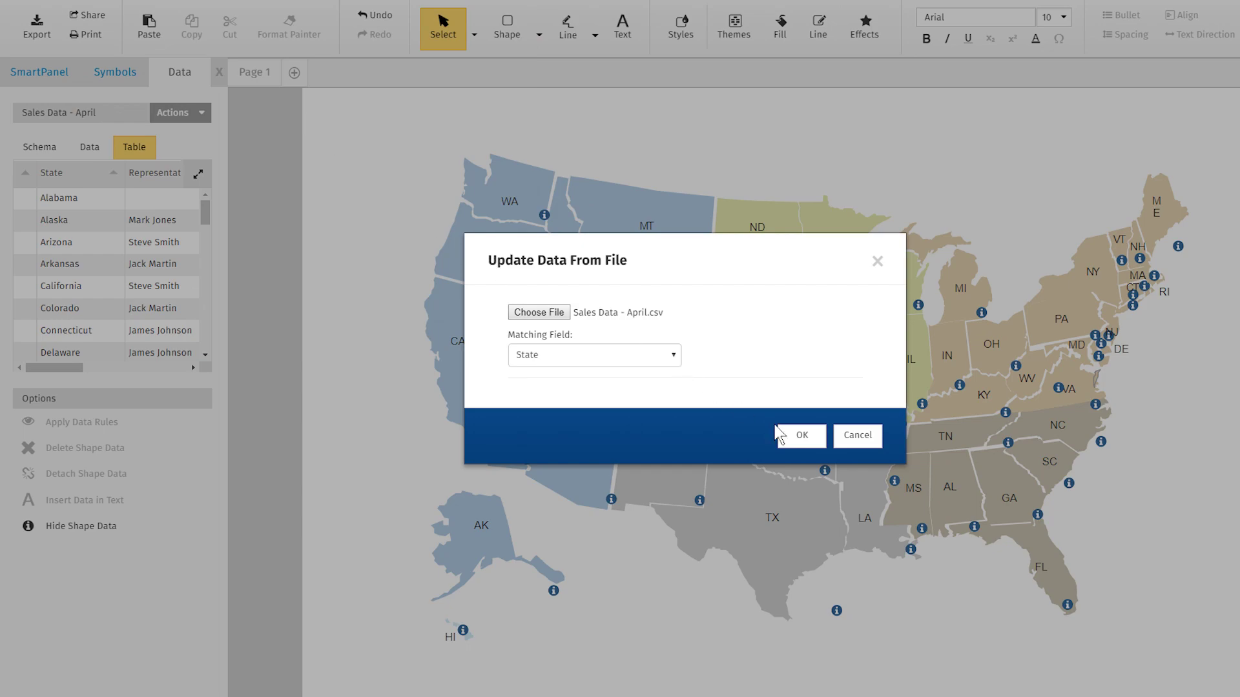
pyautogui.click(779, 436)
pyautogui.click(198, 173)
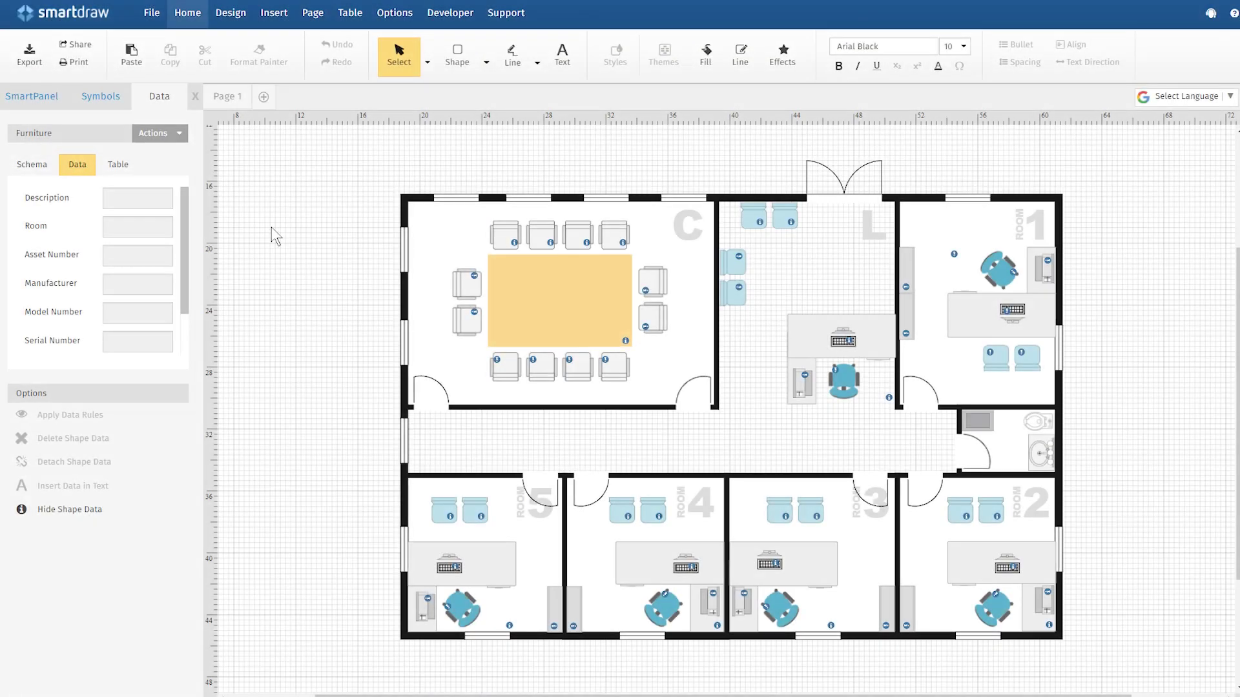
# - Generate a furniture manifest from the floor plan and save it as a file
pyautogui.click(180, 135)
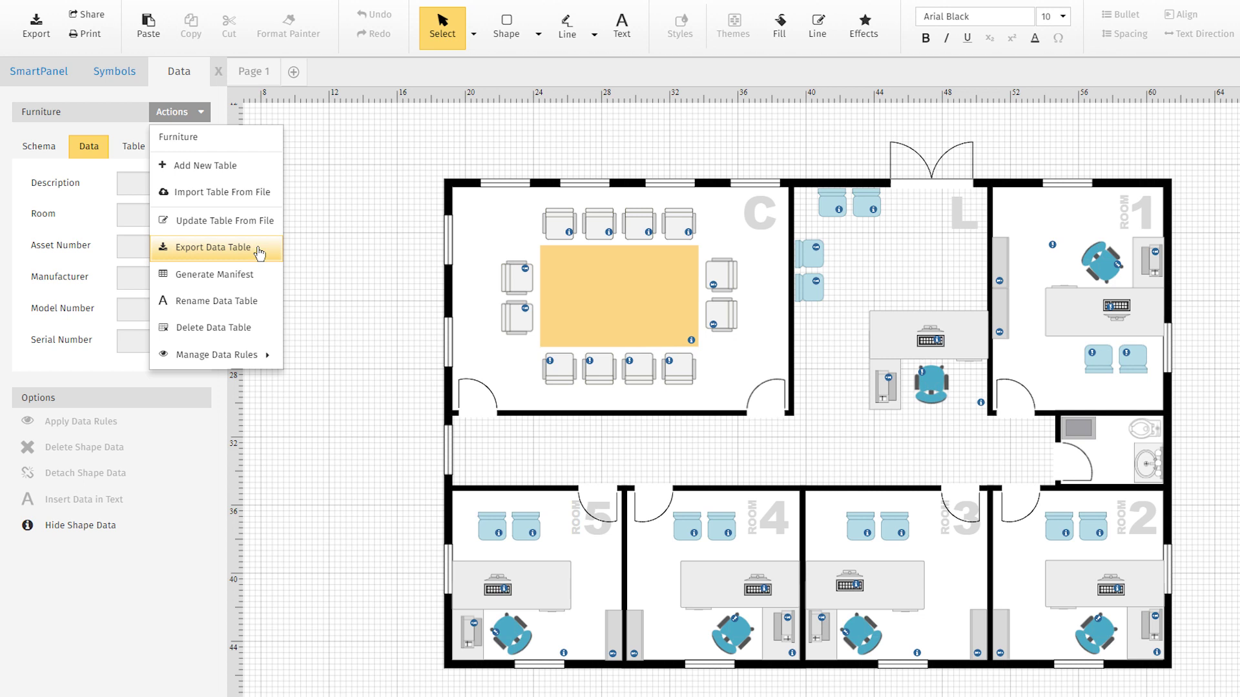
pyautogui.click(263, 278)
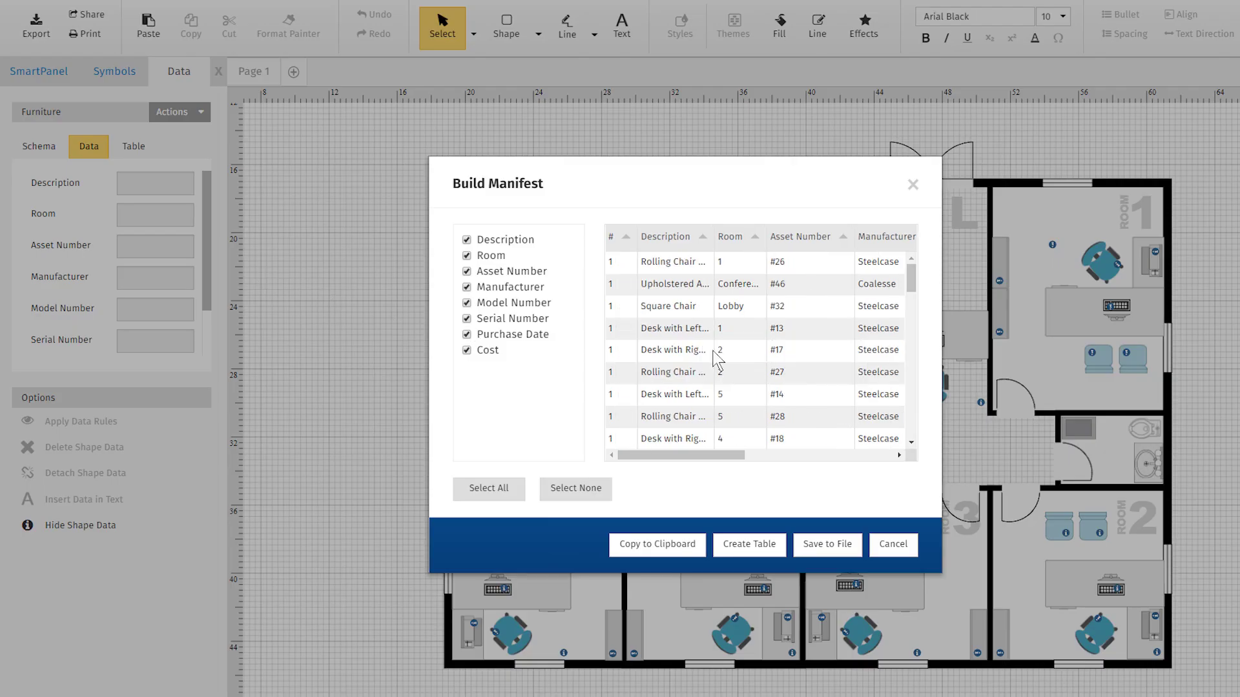
pyautogui.moveTo(917, 284)
pyautogui.mouseDown()
pyautogui.moveTo(918, 333)
pyautogui.moveTo(919, 269)
pyautogui.mouseUp()
pyautogui.click(812, 534)
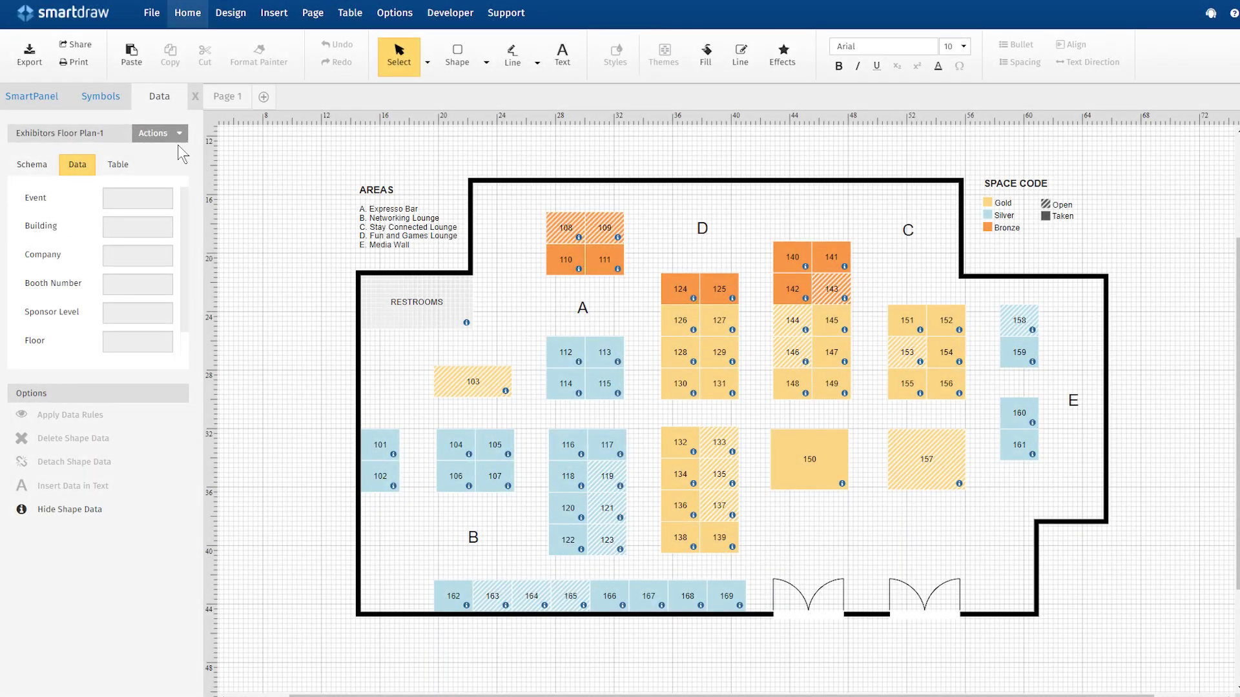
# - Generate a booth manifest with event, building, company, booth number, sponsor level, floor and room
pyautogui.click(179, 133)
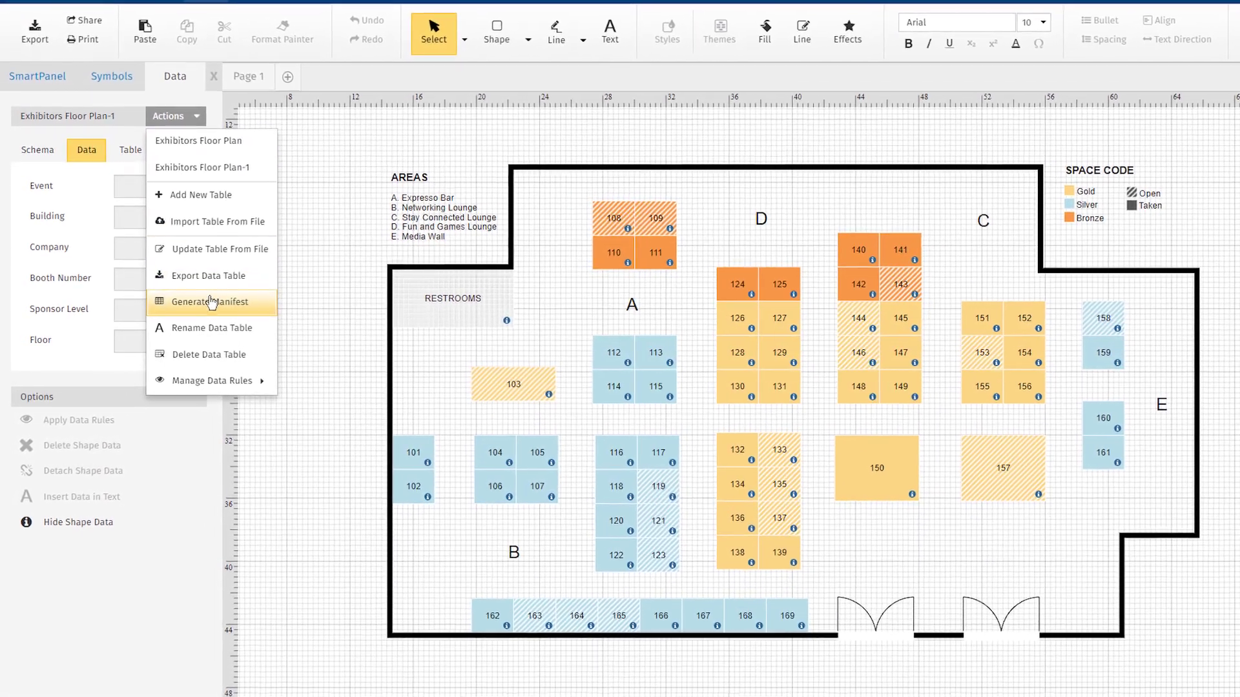
pyautogui.click(194, 304)
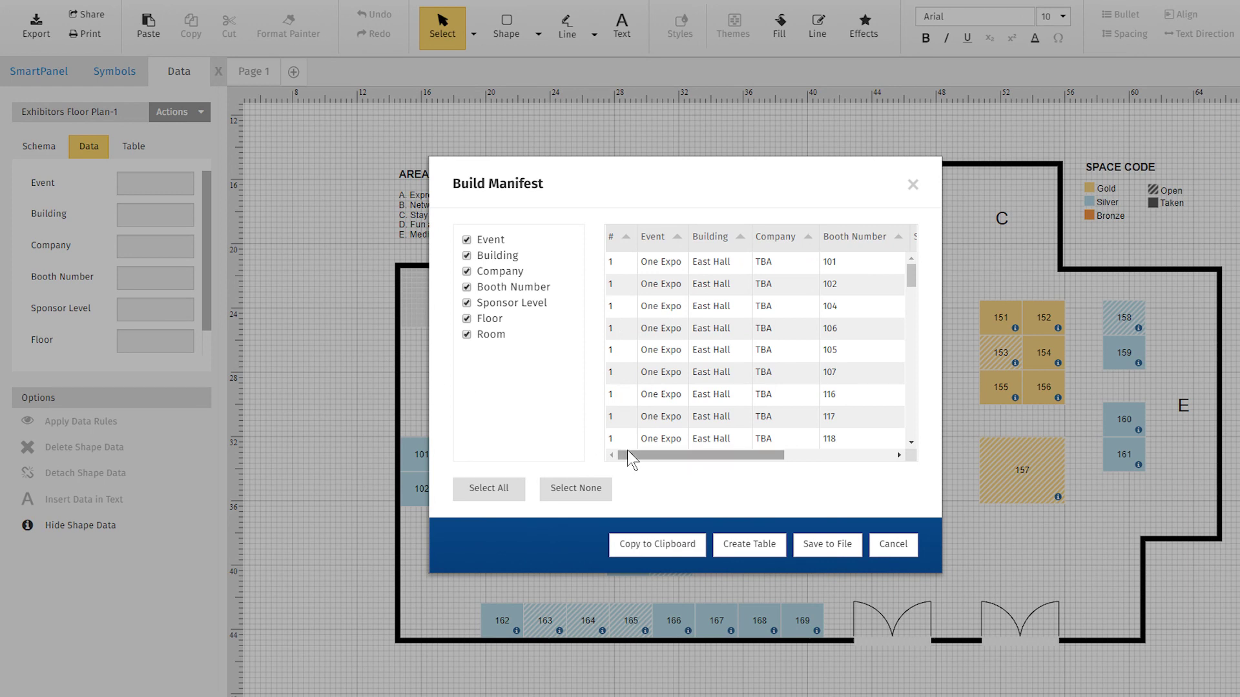
pyautogui.moveTo(627, 455); pyautogui.dragTo(743, 464)
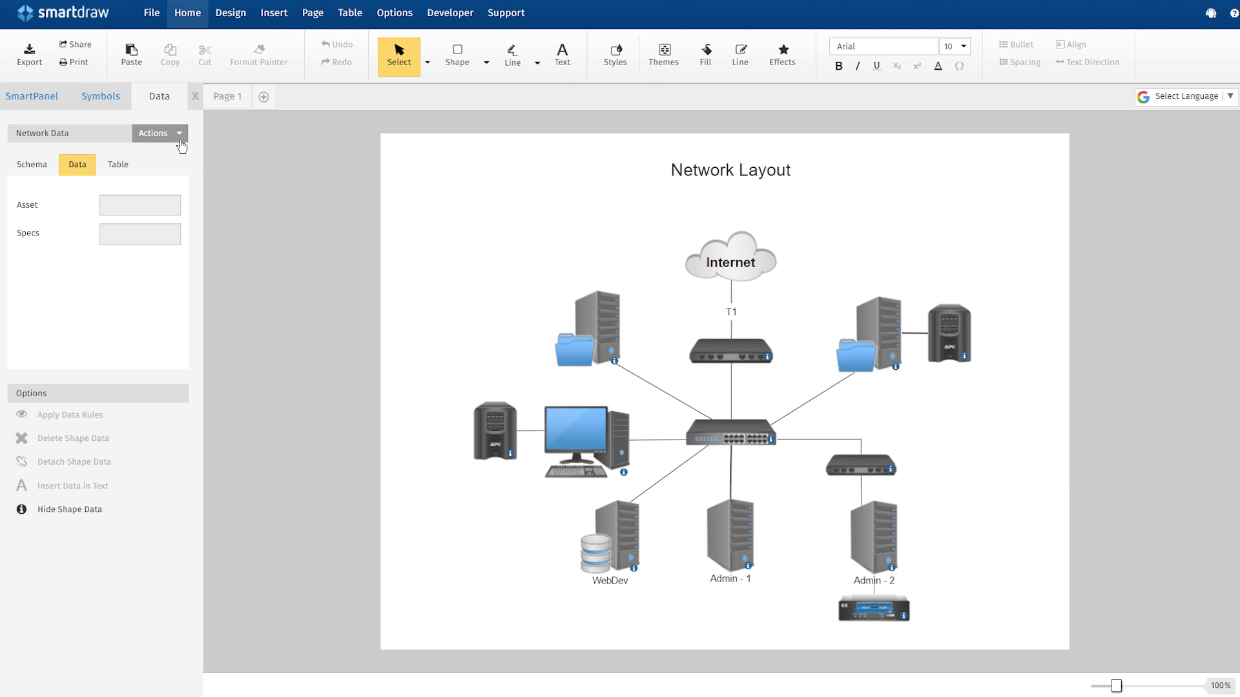
pyautogui.click(181, 139)
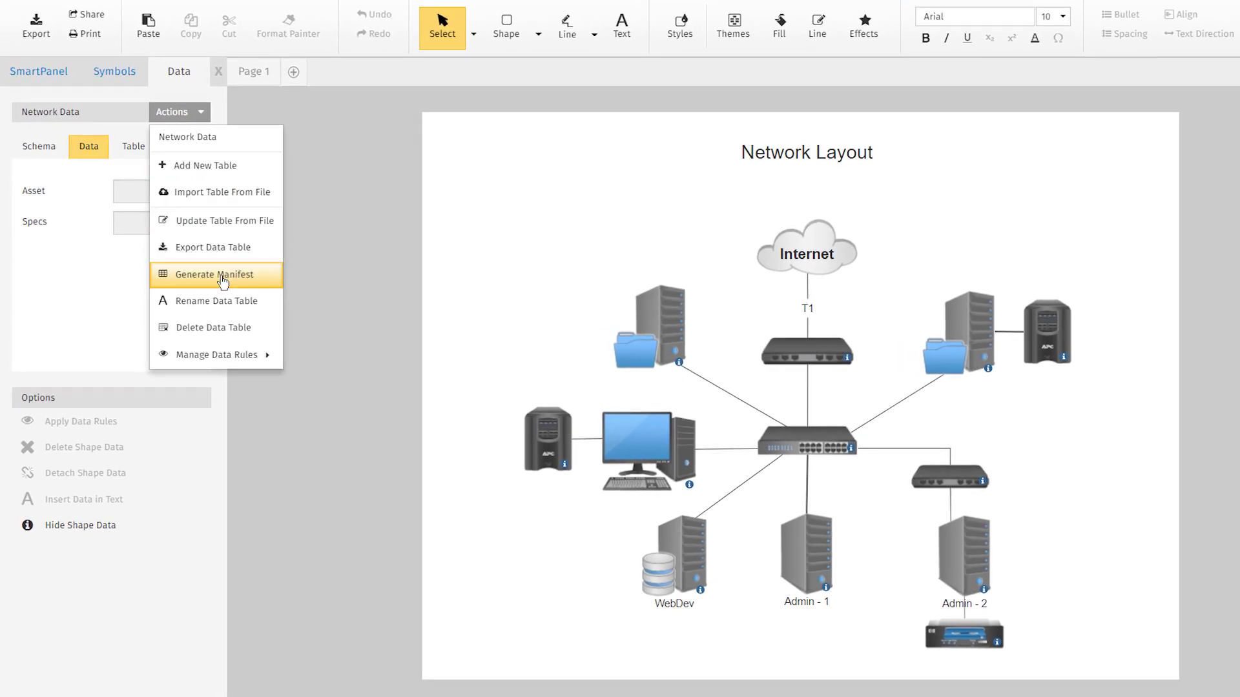
pyautogui.click(223, 274)
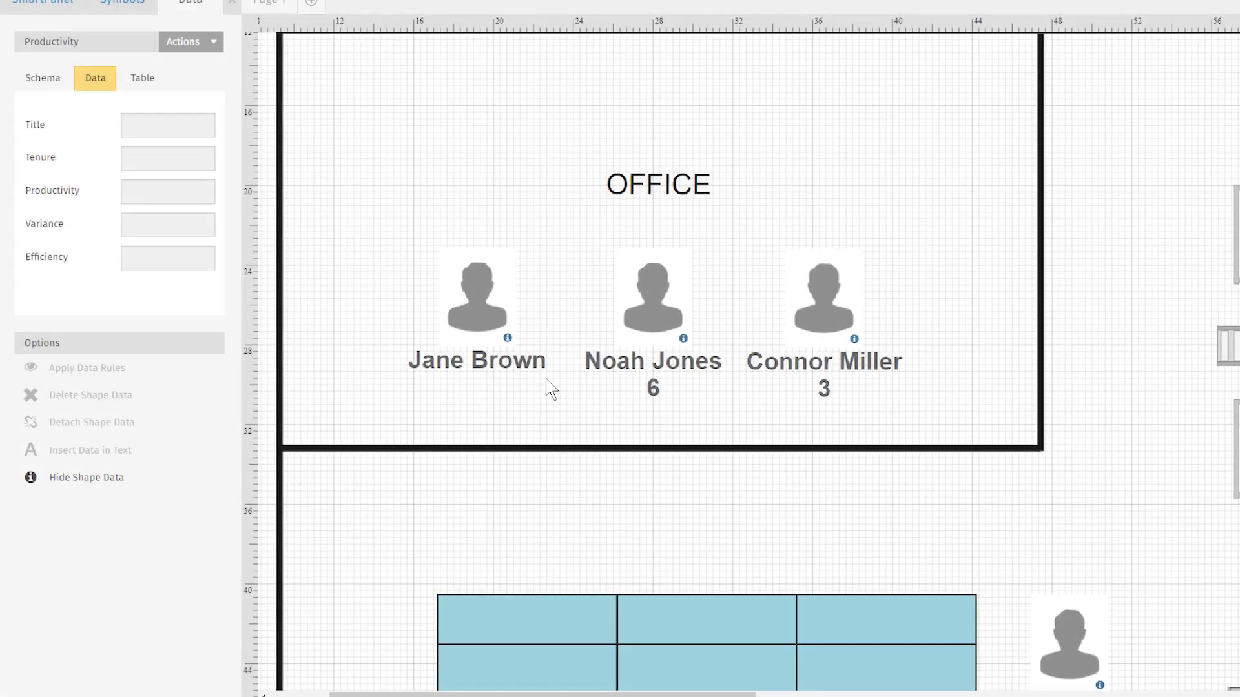
pyautogui.press('Return')
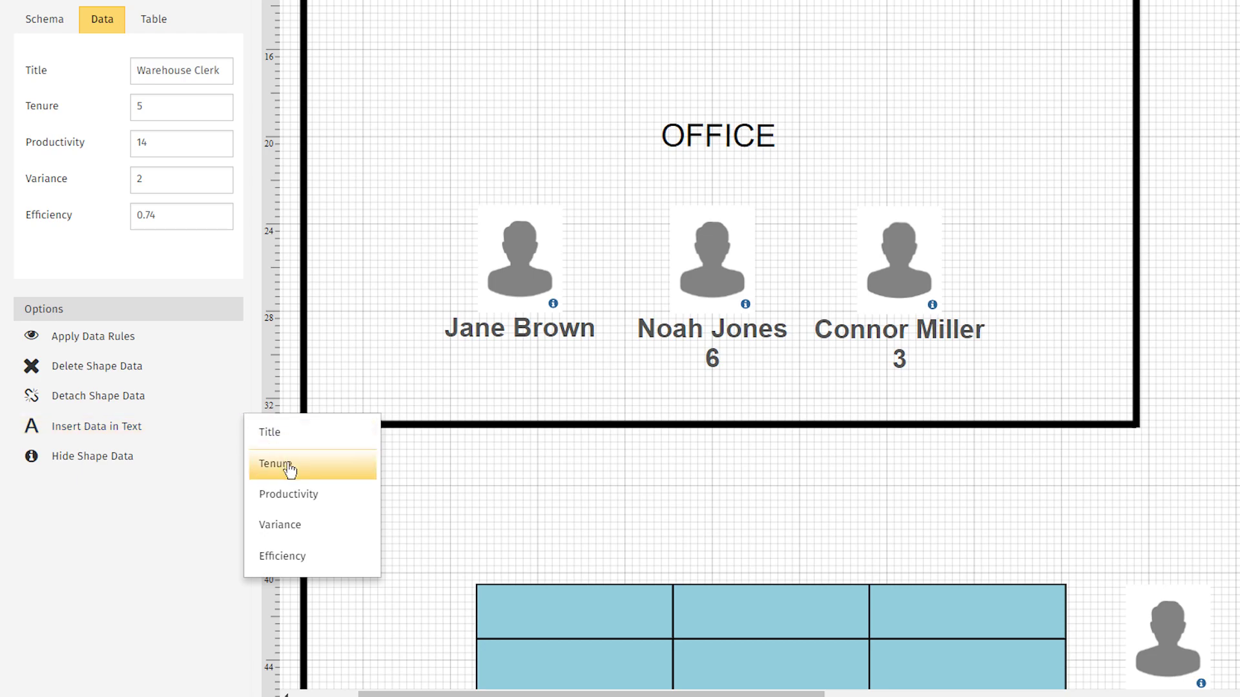
pyautogui.click(288, 464)
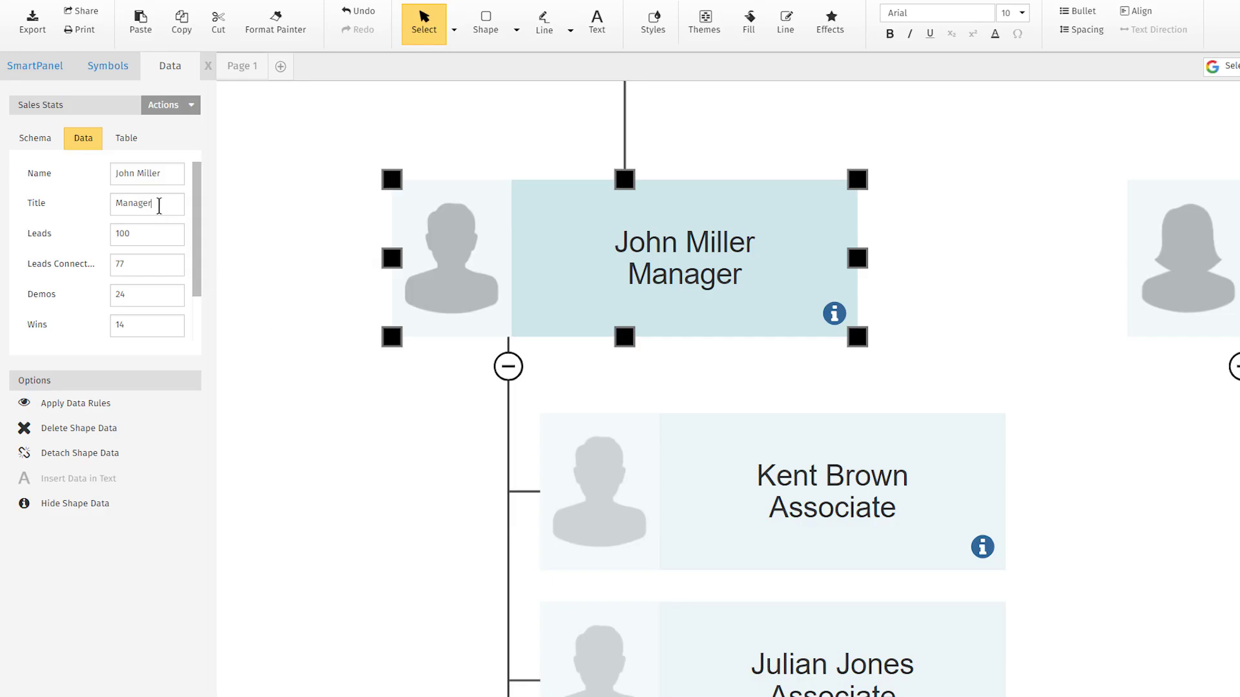
pyautogui.doubleClick(159, 206)
pyautogui.press('Tab')
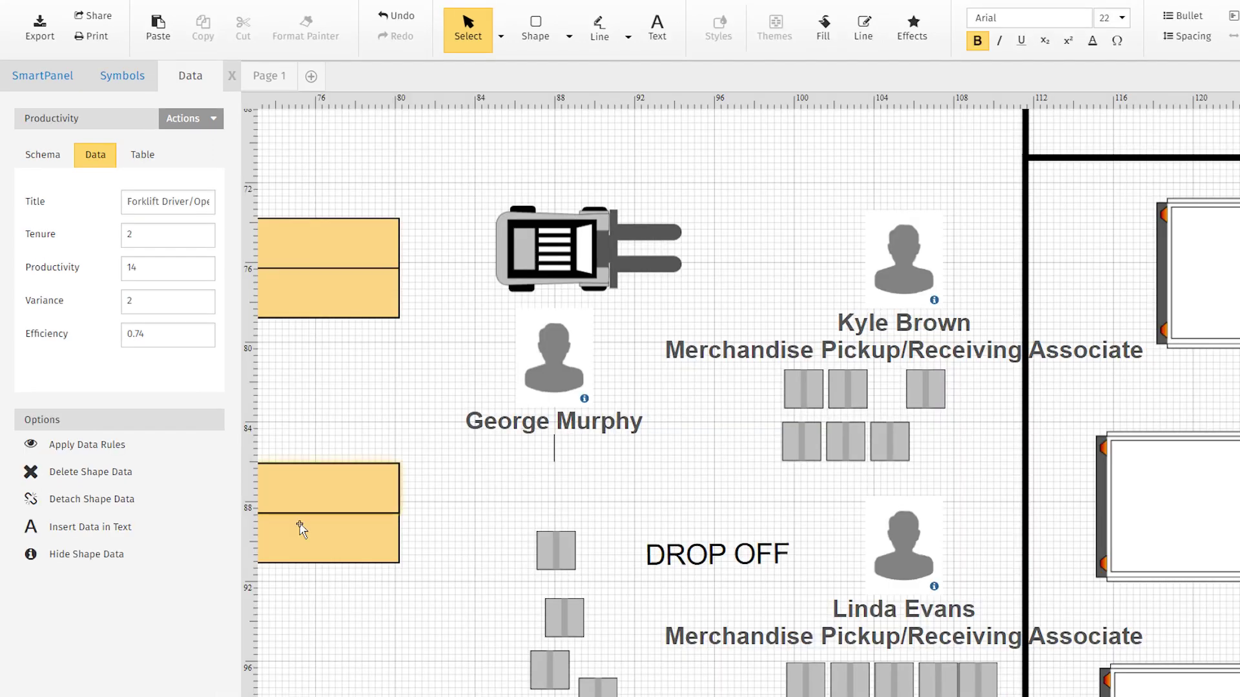
pyautogui.click(173, 529)
pyautogui.moveTo(91, 527)
pyautogui.click(249, 536)
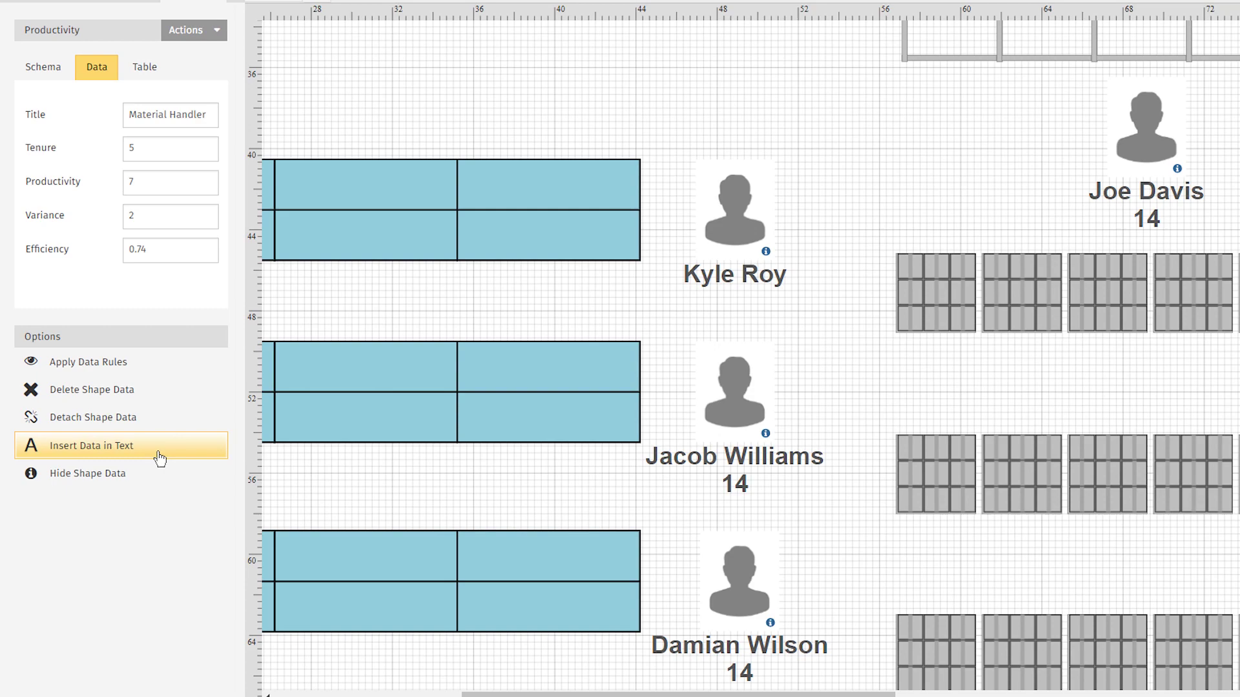
pyautogui.click(163, 454)
pyautogui.click(284, 504)
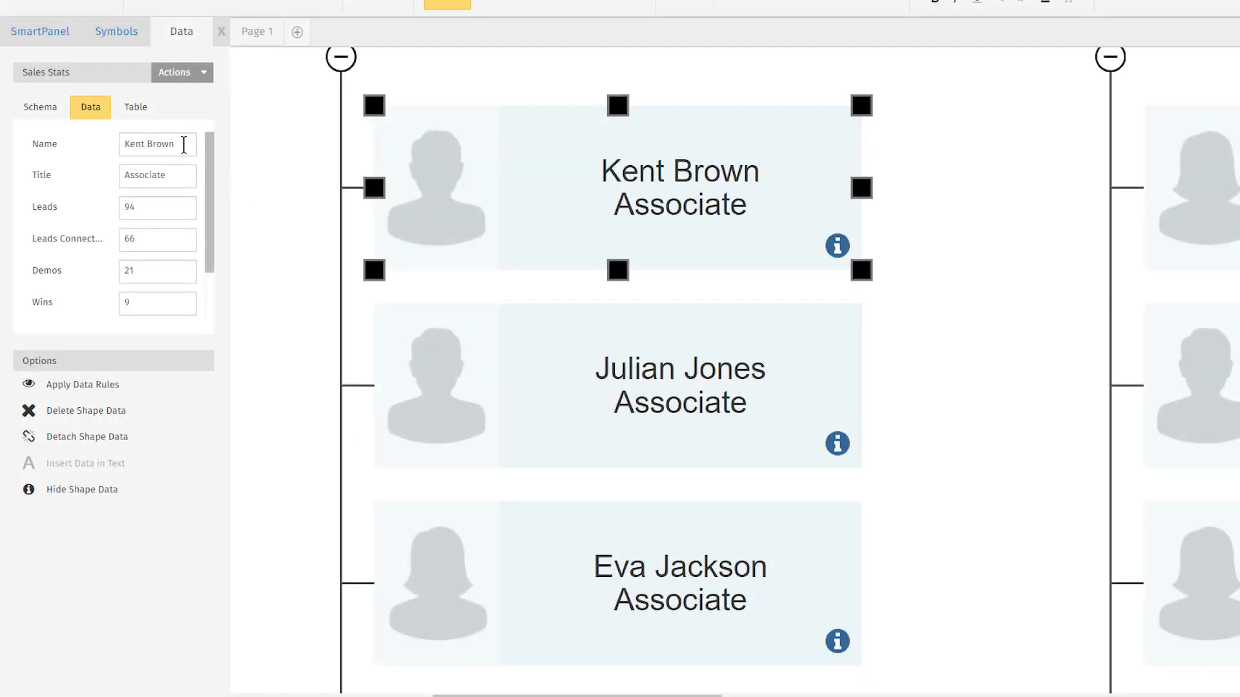
pyautogui.moveTo(184, 145); pyautogui.dragTo(92, 149)
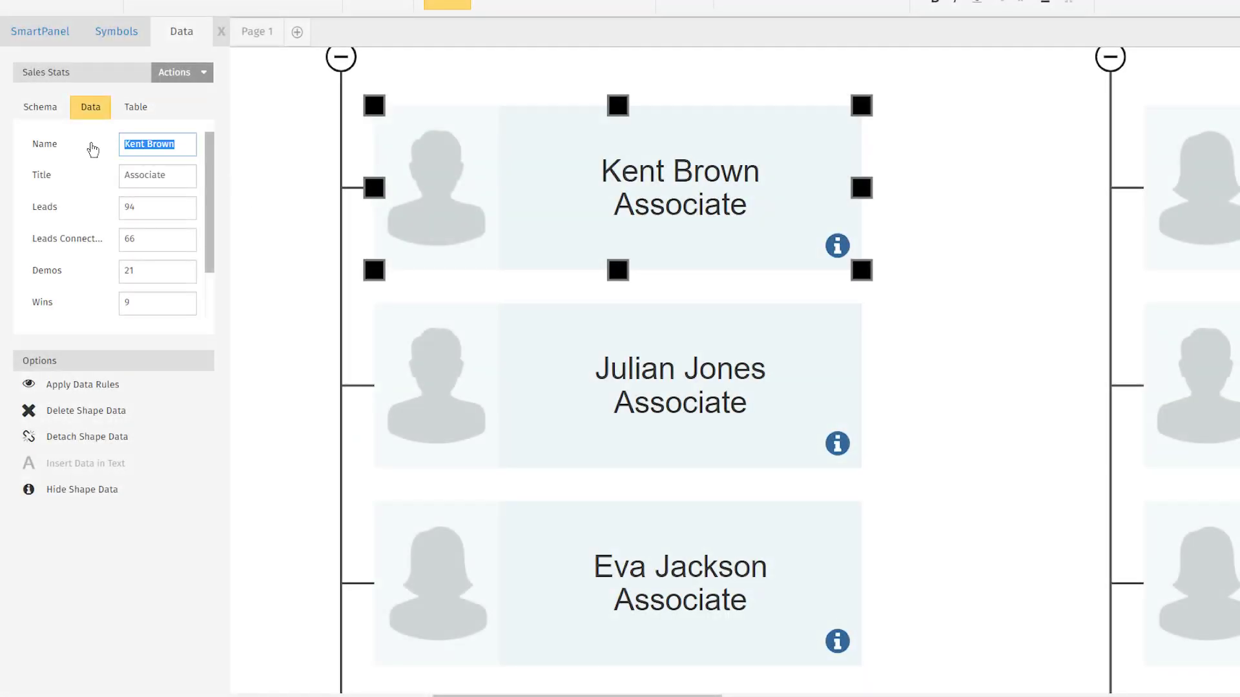
pyautogui.write('Cara And')
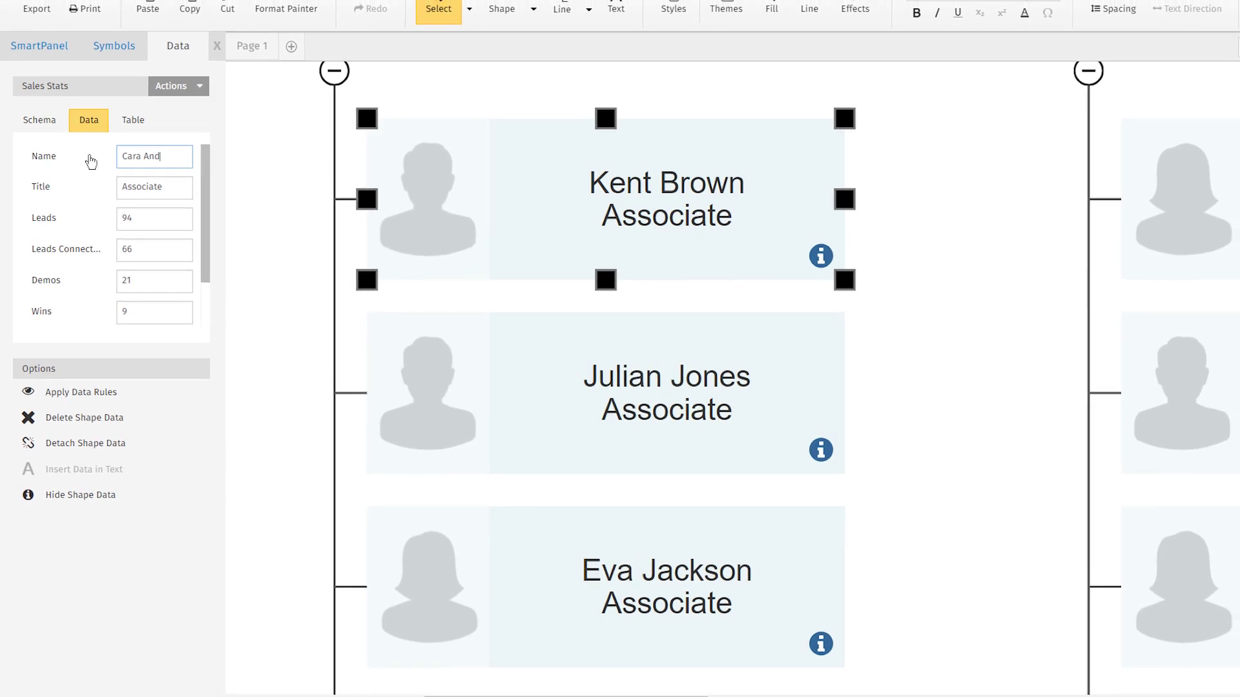
pyautogui.write('erson')
pyautogui.press('Tab')
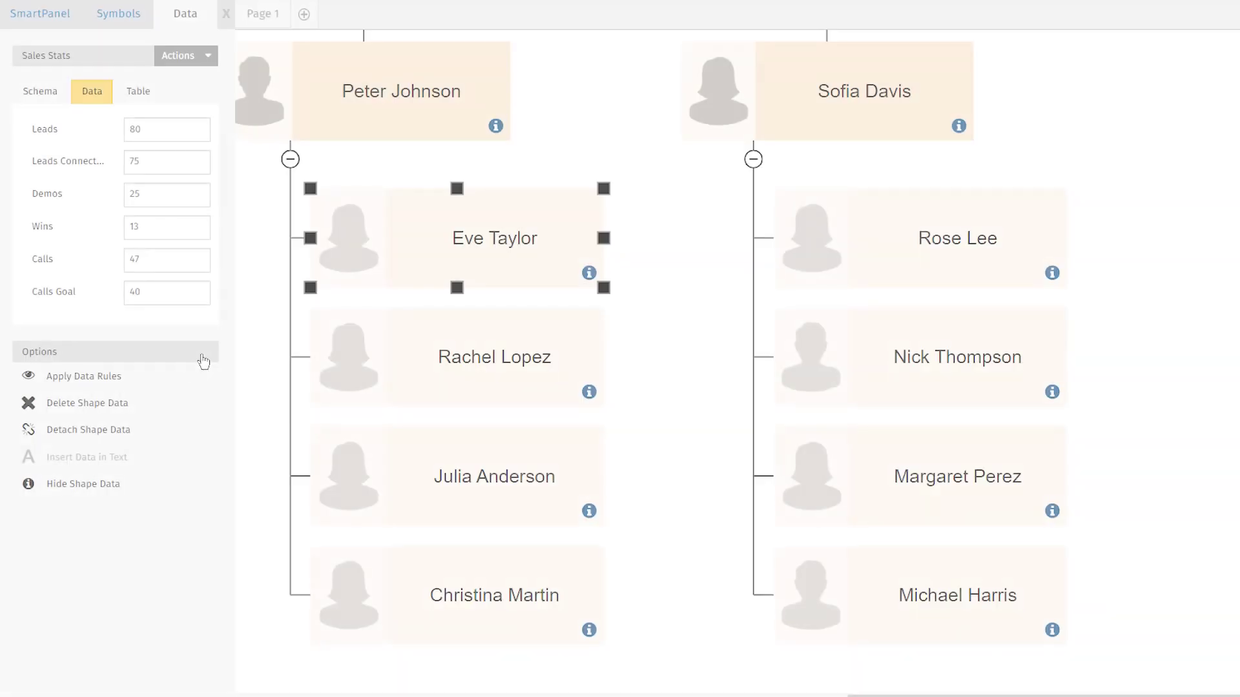
# - Create a Low Leads rule that fills shapes with Leads less than 100 light pink
pyautogui.click(173, 380)
pyautogui.click(503, 275)
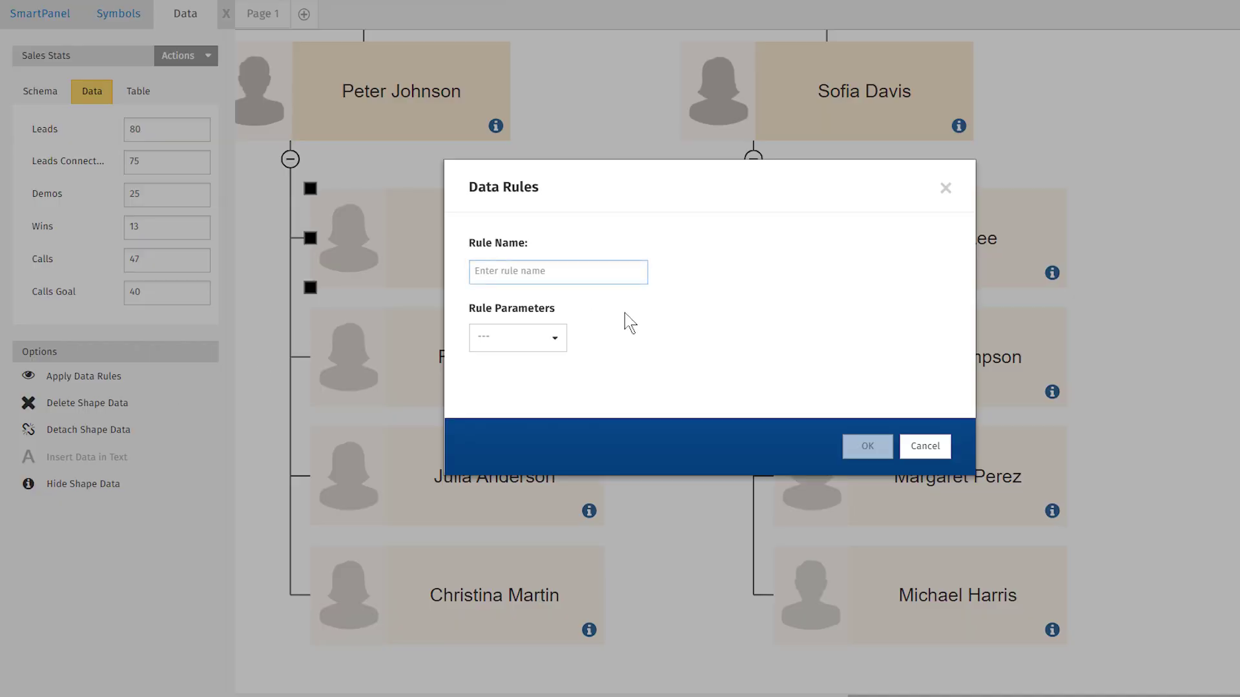
pyautogui.write('Low Leads')
pyautogui.click(554, 338)
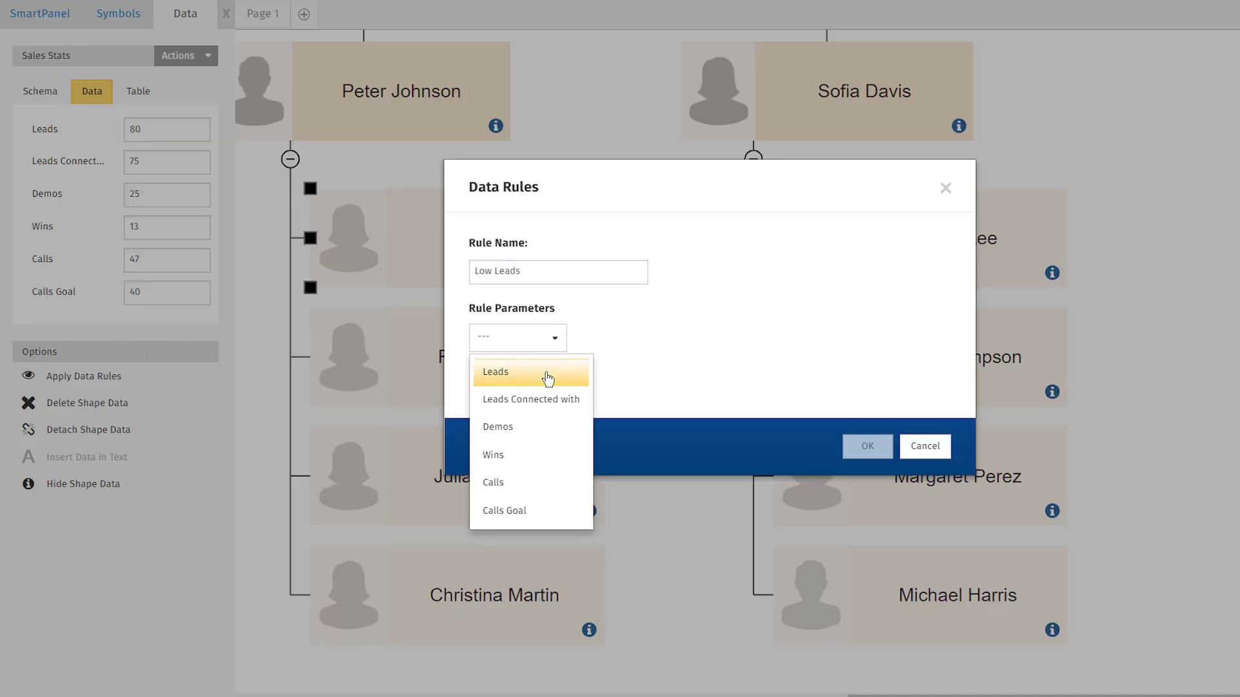
pyautogui.click(550, 366)
pyautogui.click(656, 342)
pyautogui.write('1')
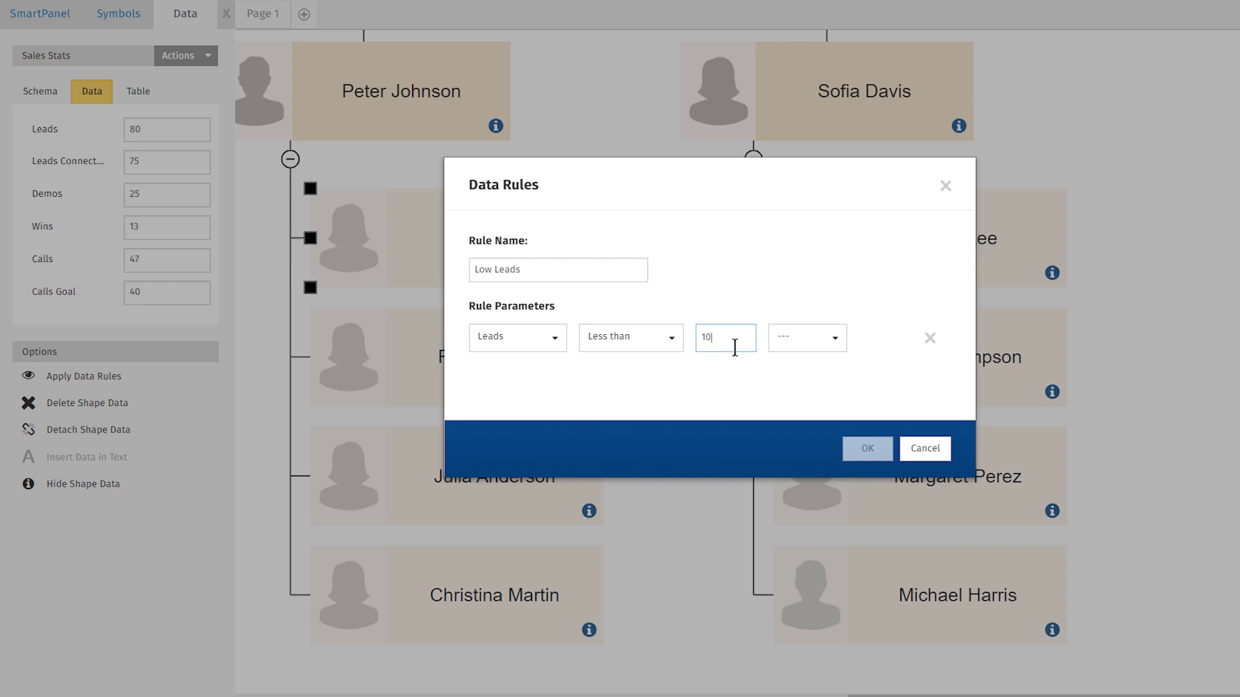
pyautogui.write('0')
pyautogui.click(804, 338)
pyautogui.click(807, 366)
pyautogui.click(879, 339)
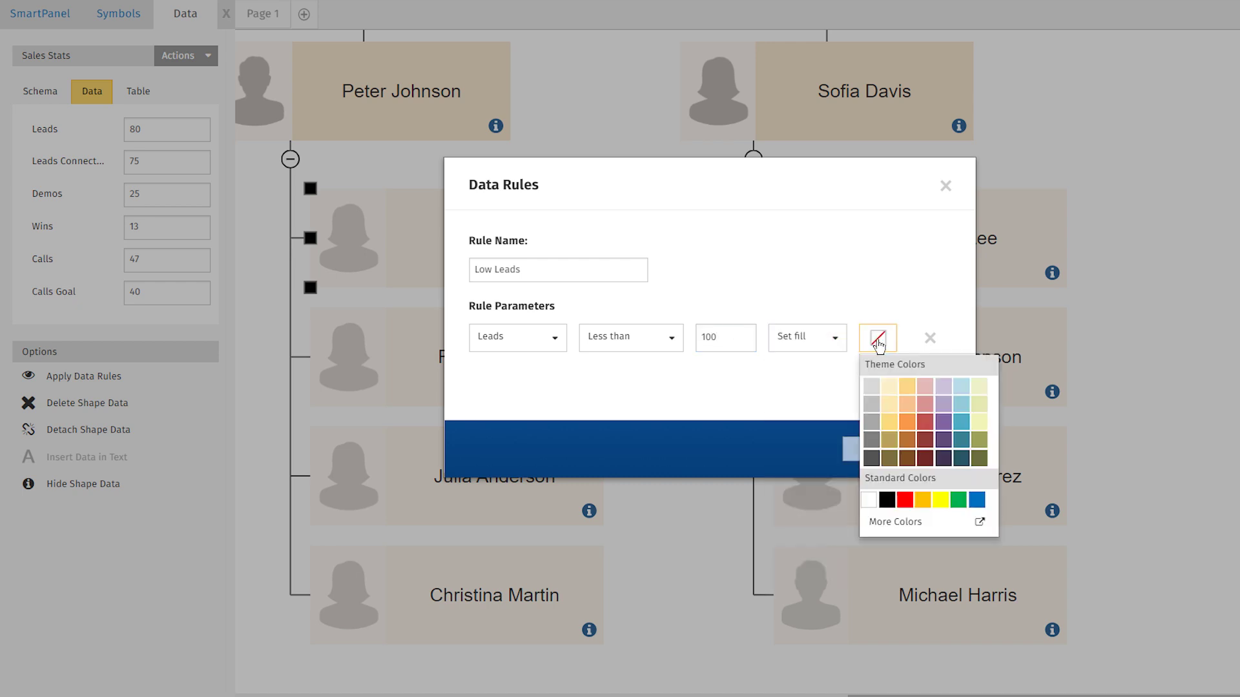
pyautogui.click(924, 386)
pyautogui.click(865, 471)
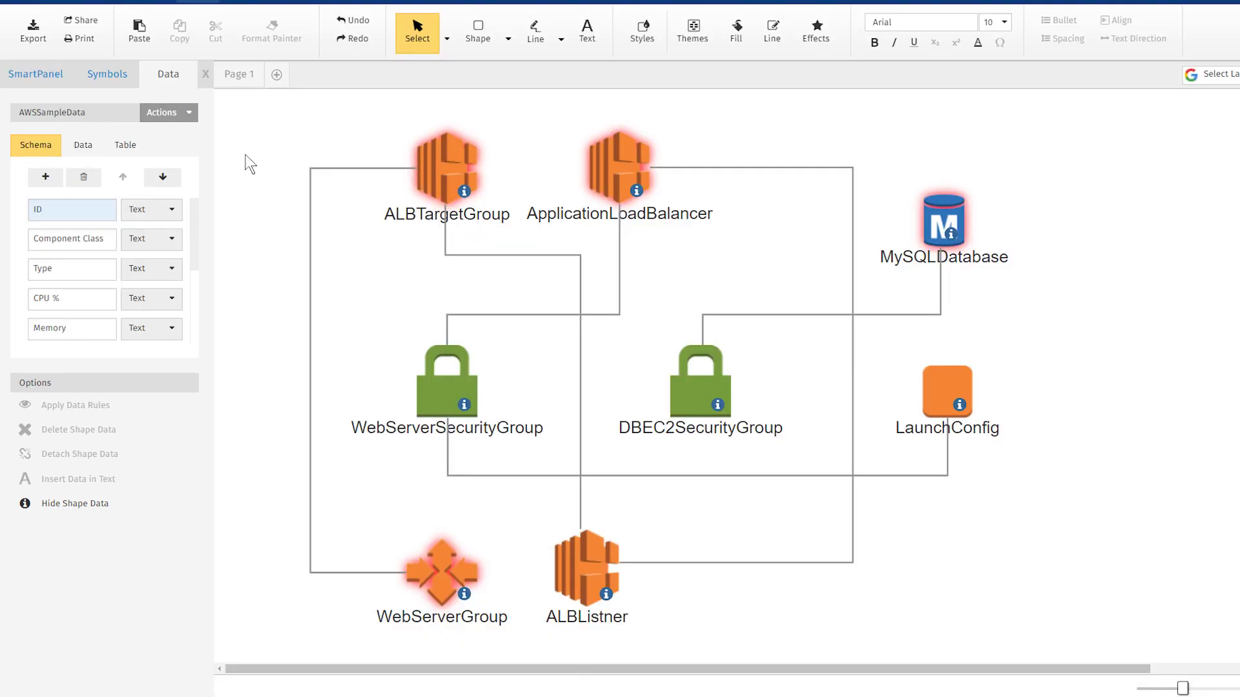
# - Change the CPU Utilization rule's action from a glow to a flag icon
pyautogui.click(188, 113)
pyautogui.moveTo(204, 341)
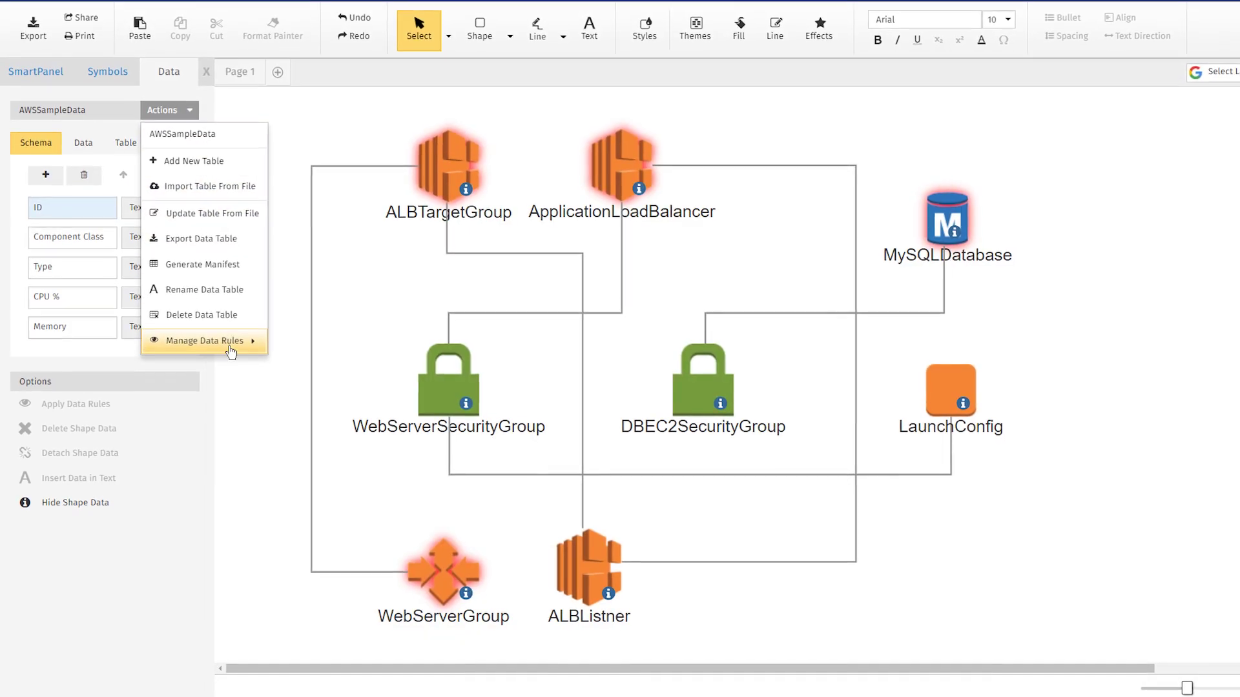
pyautogui.click(311, 344)
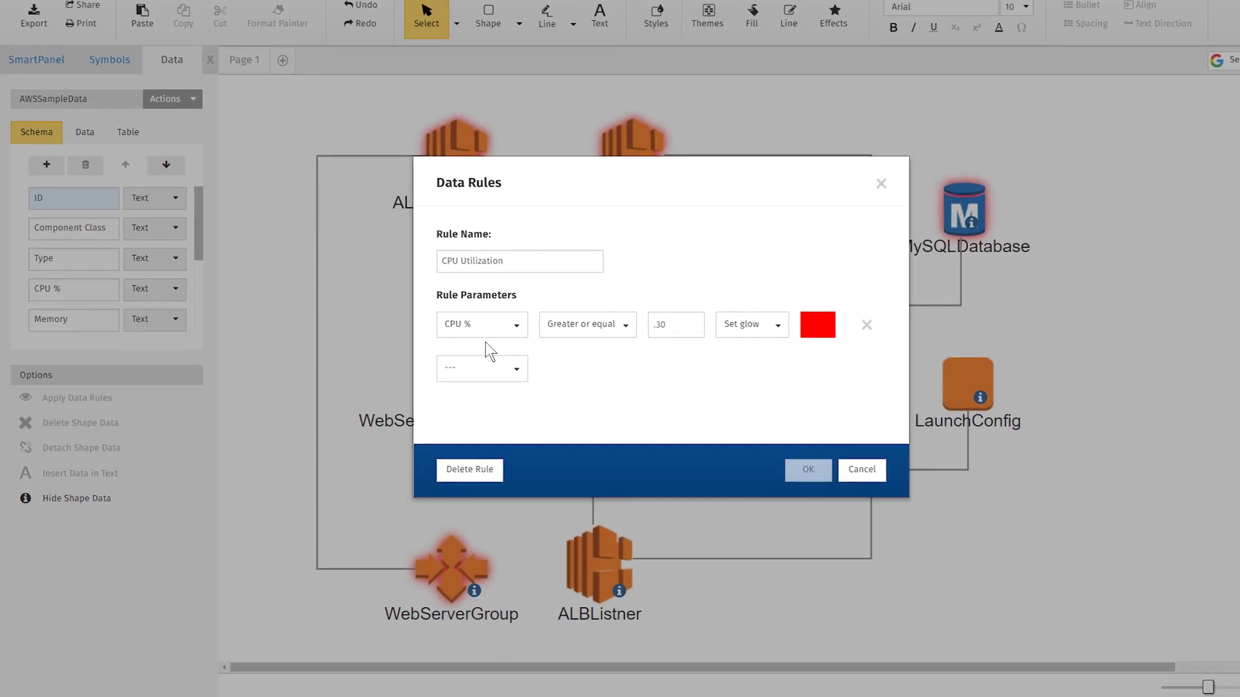
pyautogui.click(759, 329)
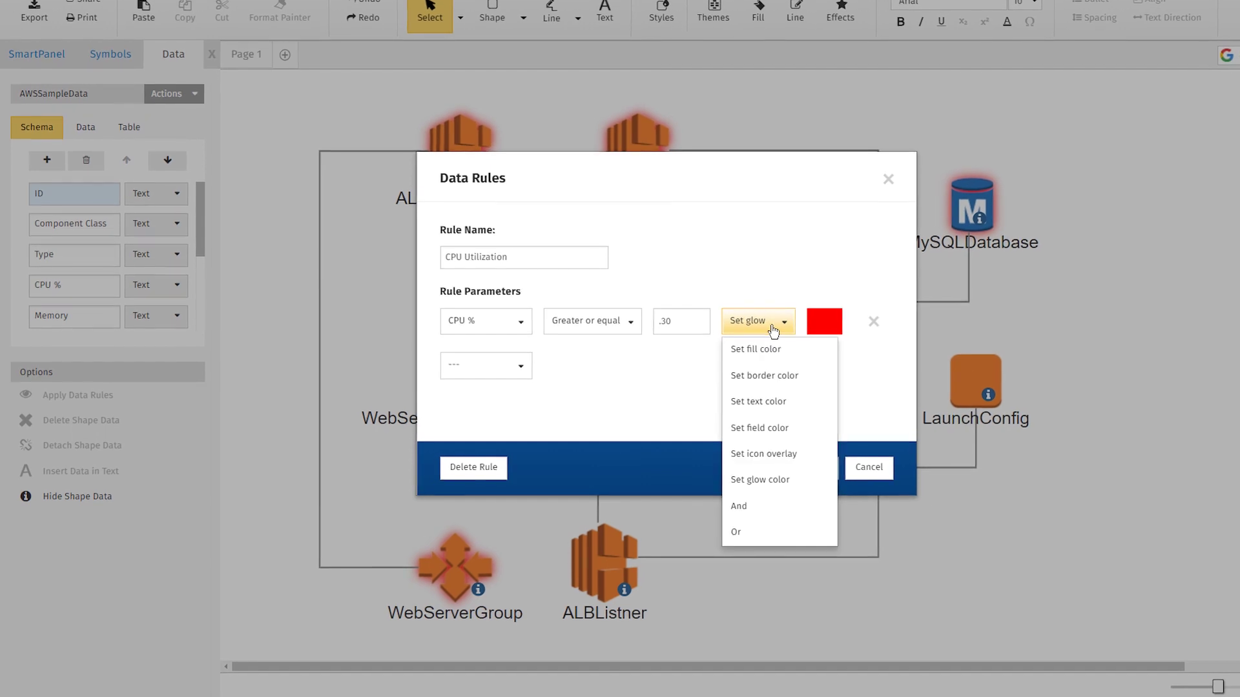
pyautogui.click(780, 451)
pyautogui.click(833, 318)
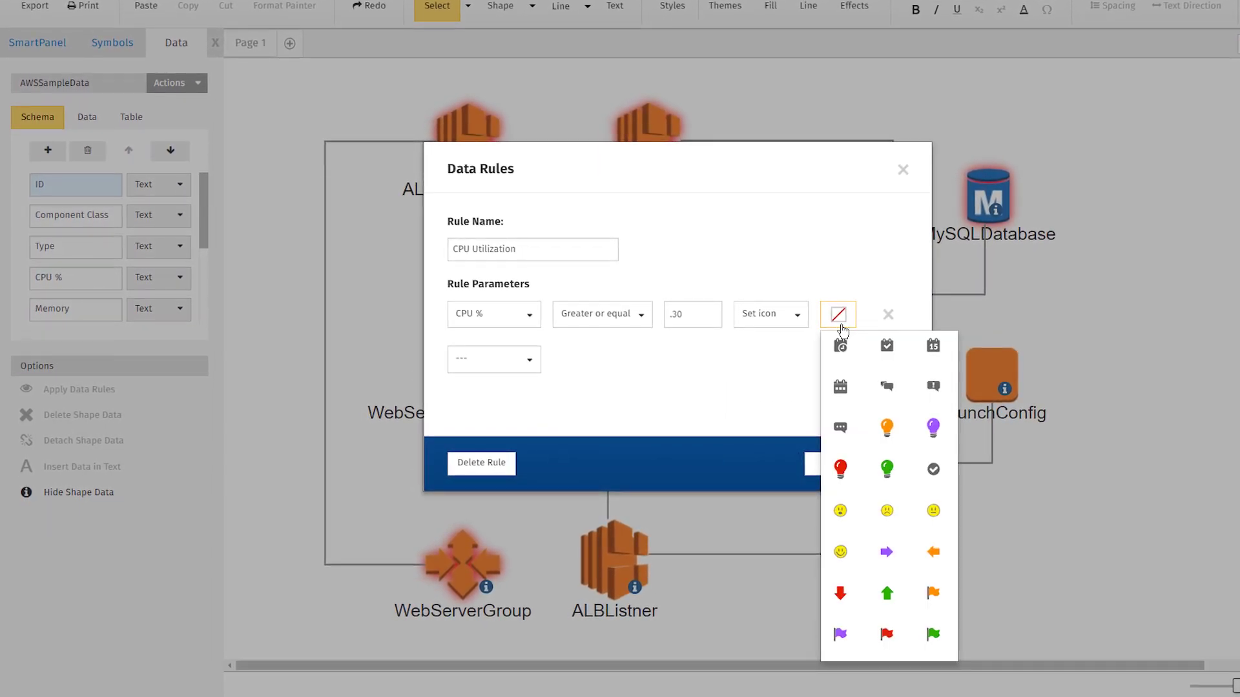
pyautogui.click(887, 635)
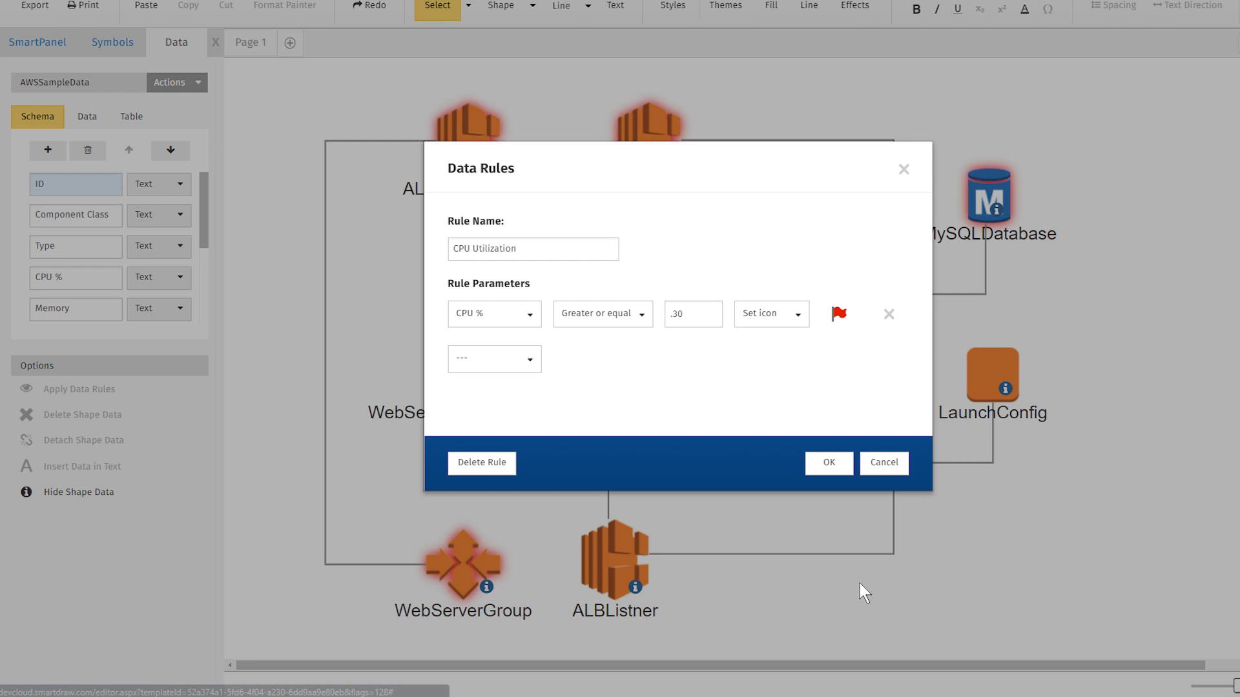
pyautogui.click(829, 463)
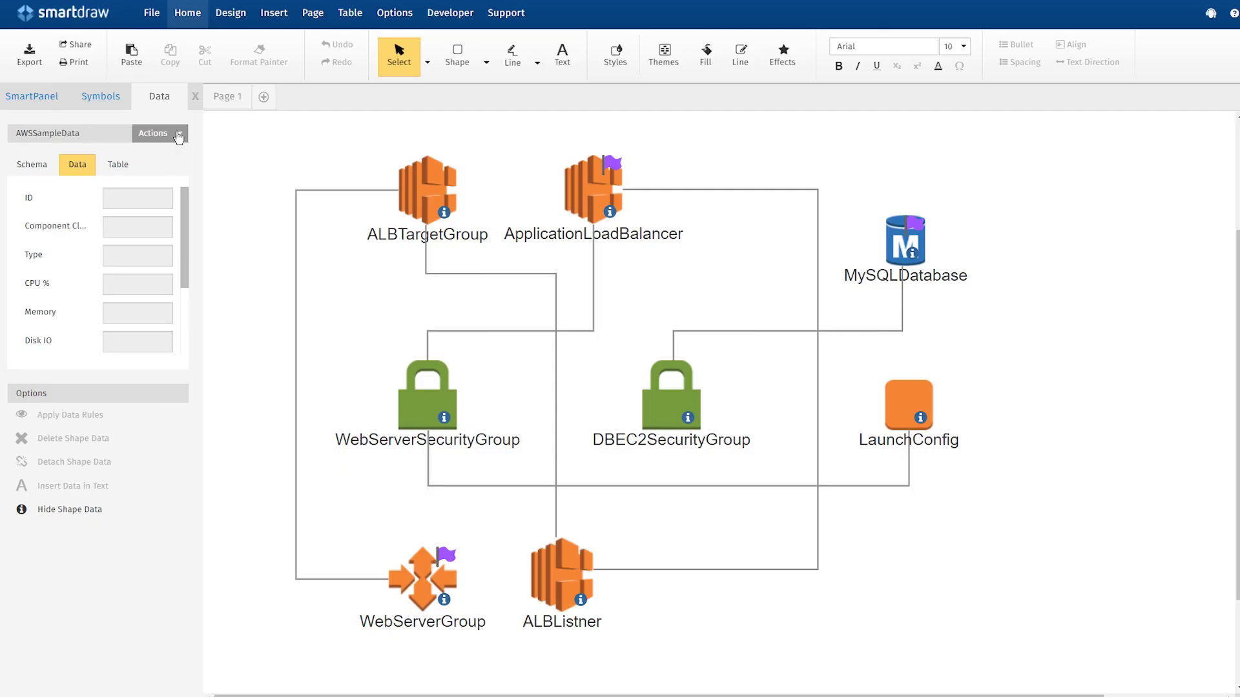
# - Open the AWSSampleData table's Actions menu to update it from a file
pyautogui.click(178, 136)
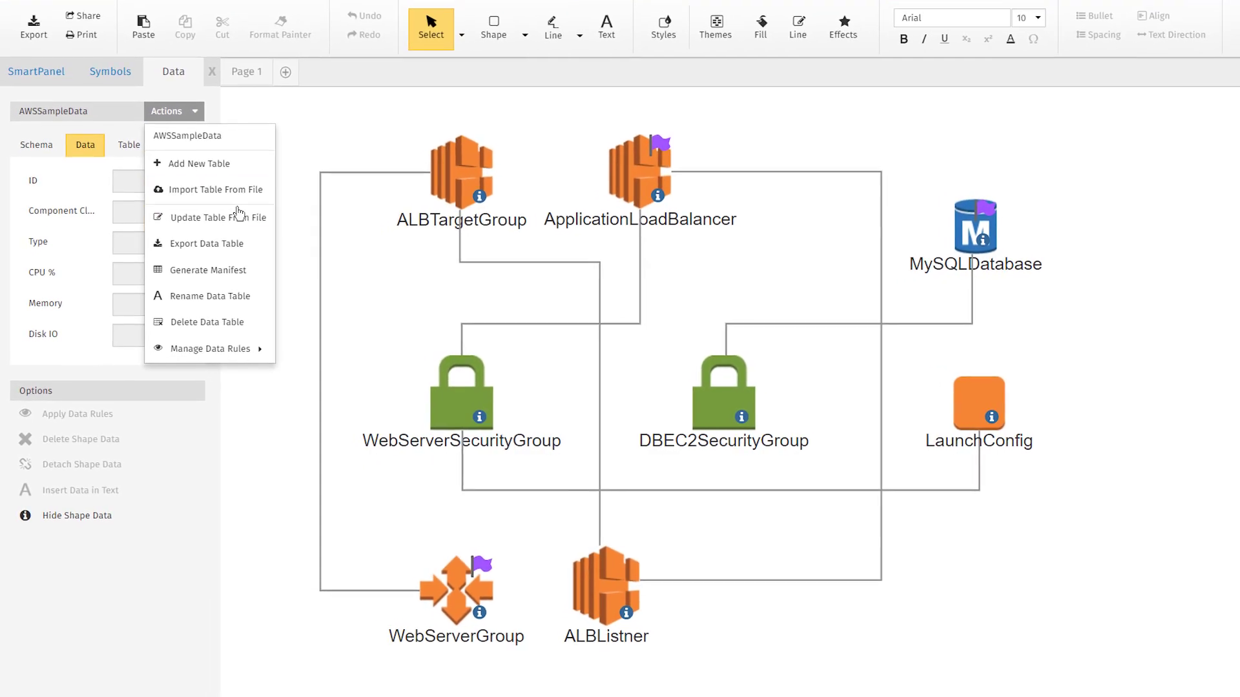